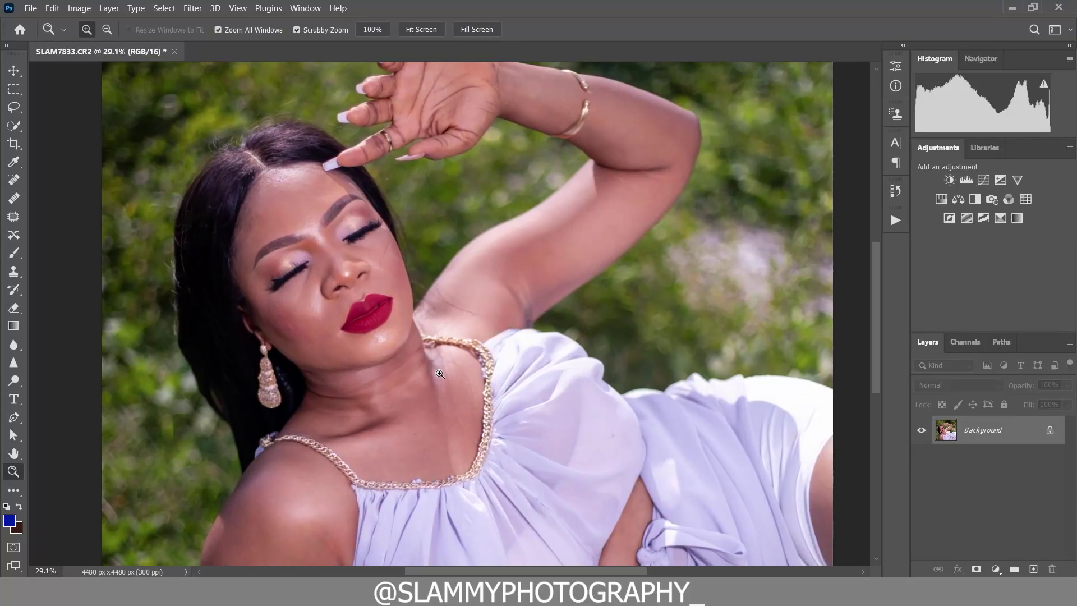
Scrubby-zoom the portrait out and back in, then switch to the Eyedropper tool
left_click_drag(306, 228, 357, 314)
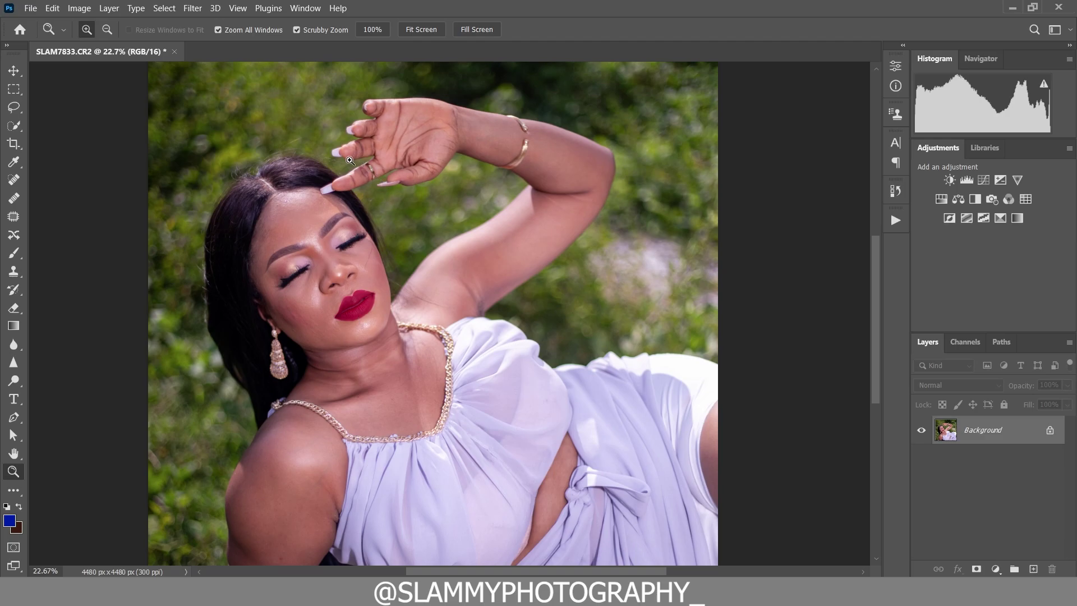
left_click_drag(359, 159, 367, 185)
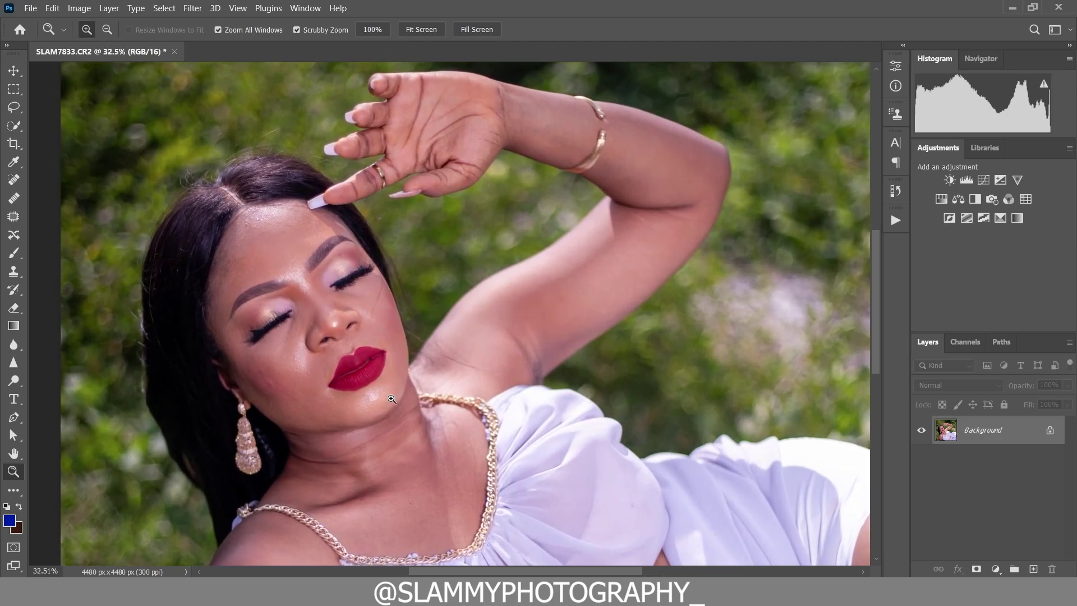
left_click(14, 163)
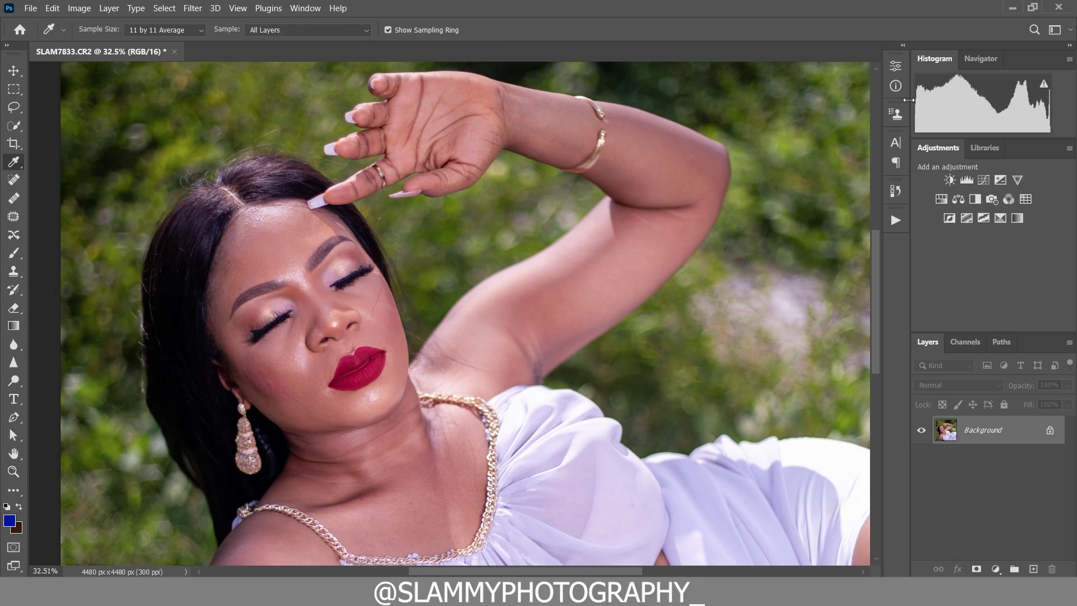
Open the Info panel and sample several skin patches across the neck
left_click(896, 87)
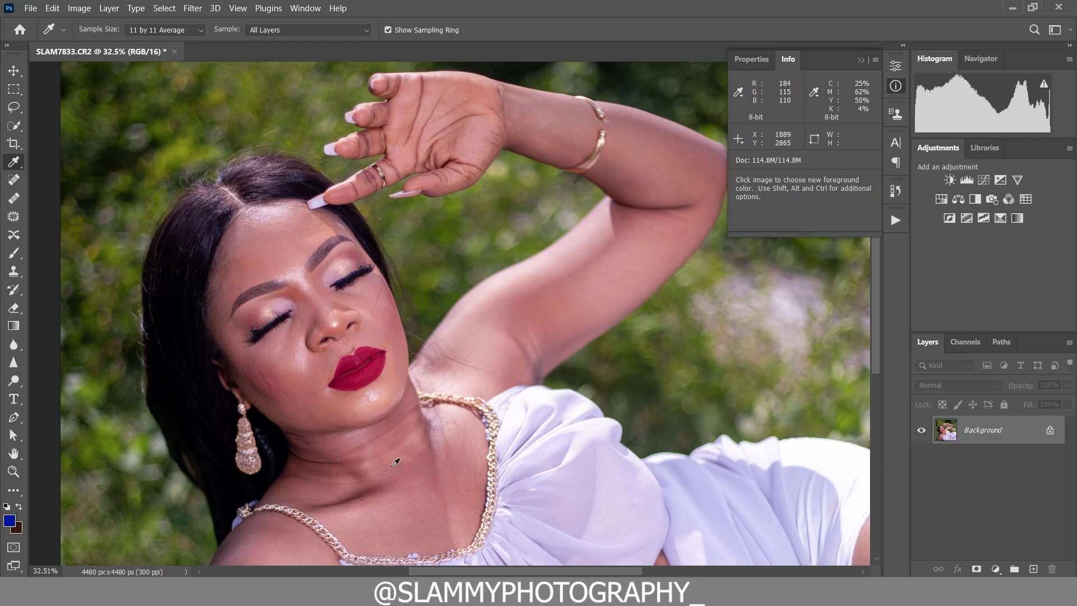
left_click(353, 455)
left_click(358, 453)
left_click_drag(358, 453, 389, 458)
left_click(340, 456)
left_click(373, 515)
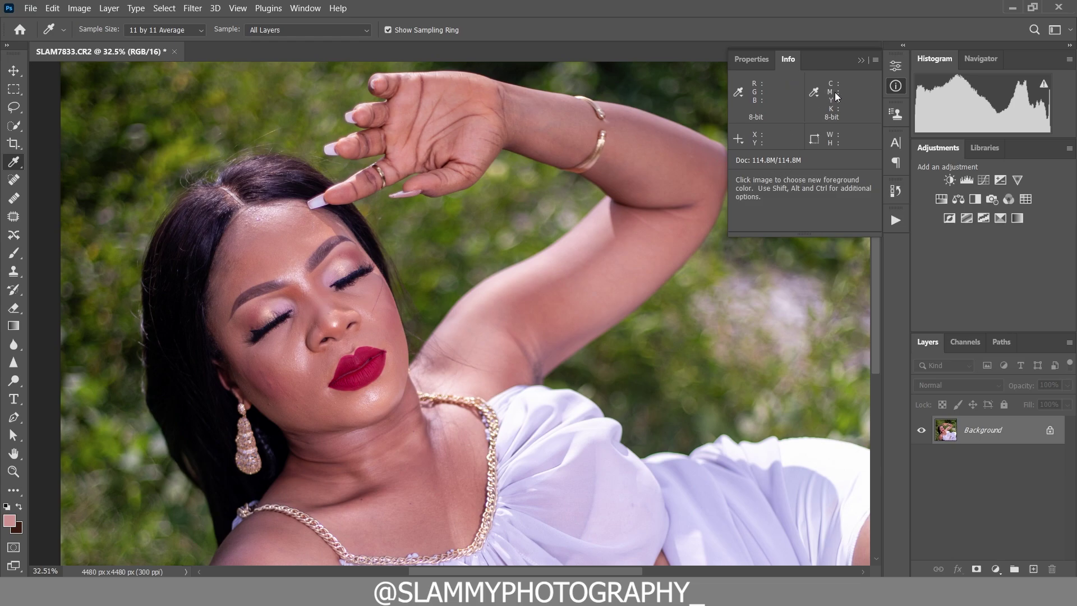
Keep the CMYK Color readout and scroll to the shoulder skin (C 28%, M 66%, Y 62%, K 10%)
left_click(815, 93)
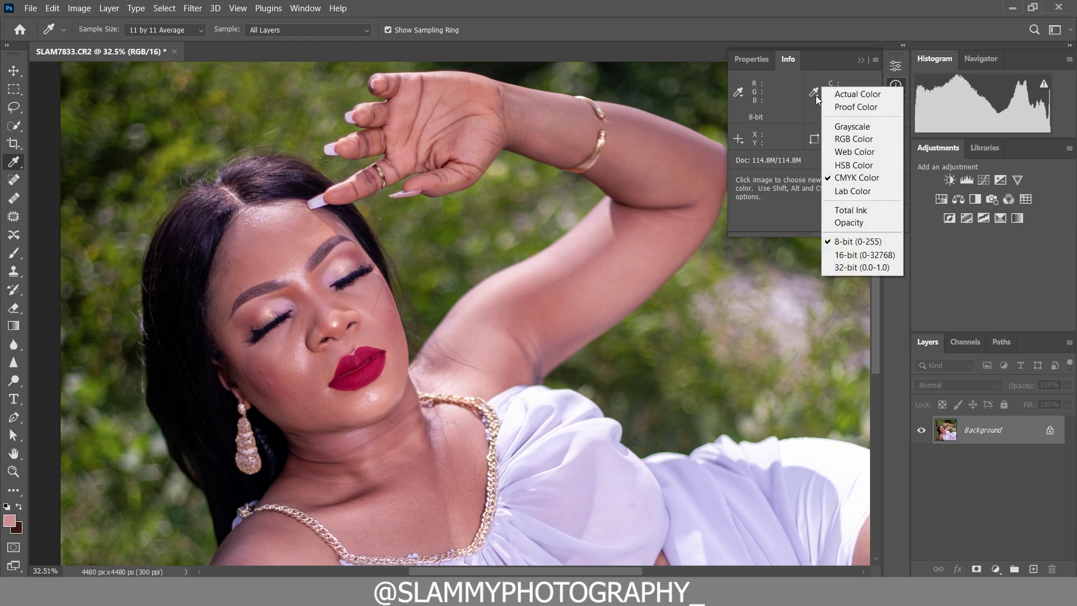
left_click(808, 93)
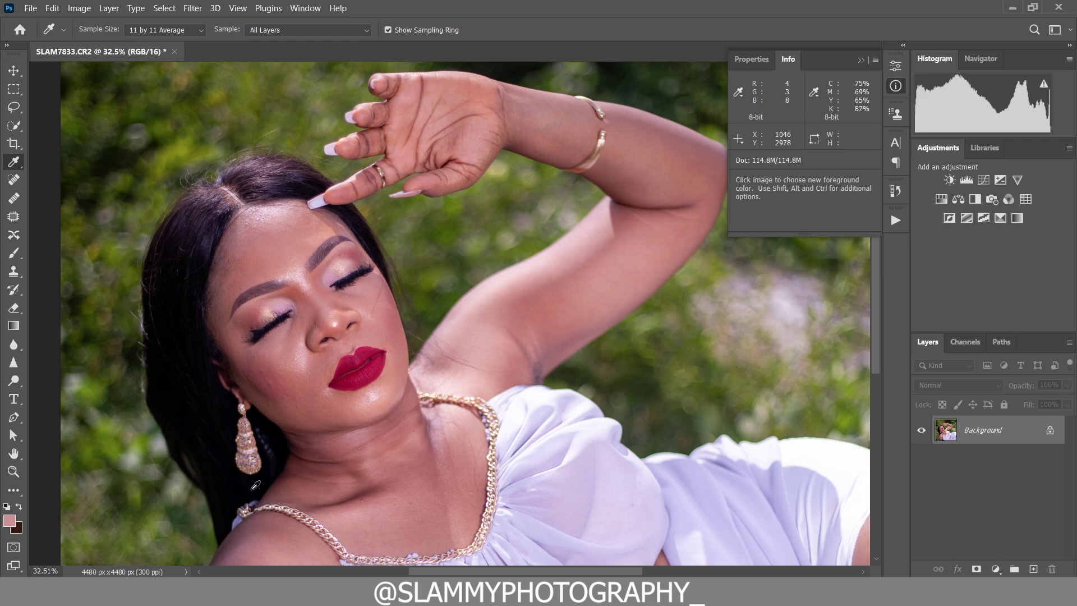
scroll(286, 503, "down", 1)
scroll(286, 503, "down", 1)
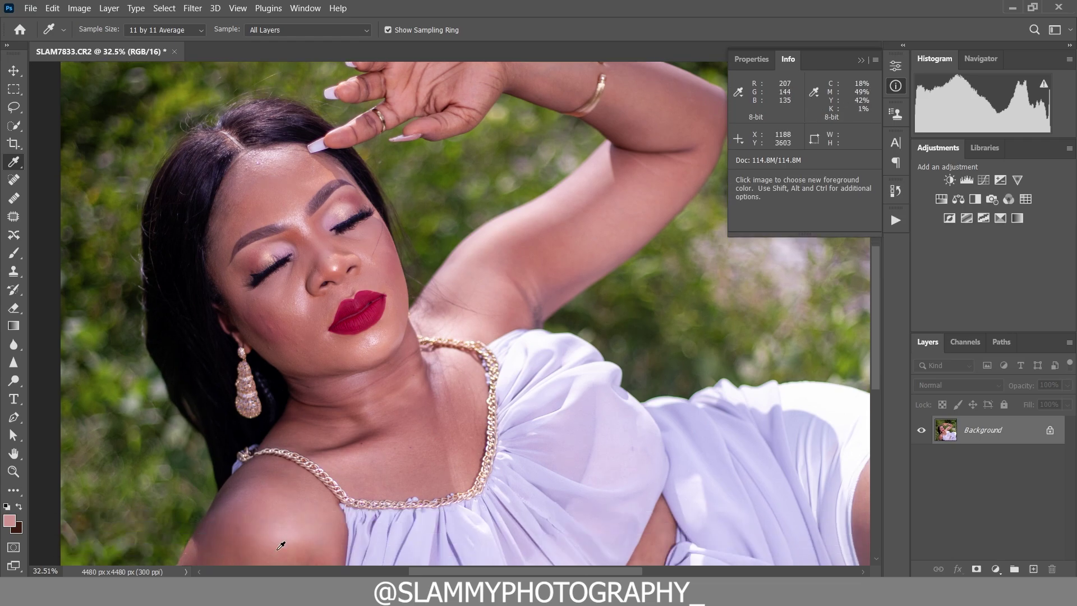
scroll(280, 507, "down", 2)
scroll(264, 507, "down", 1)
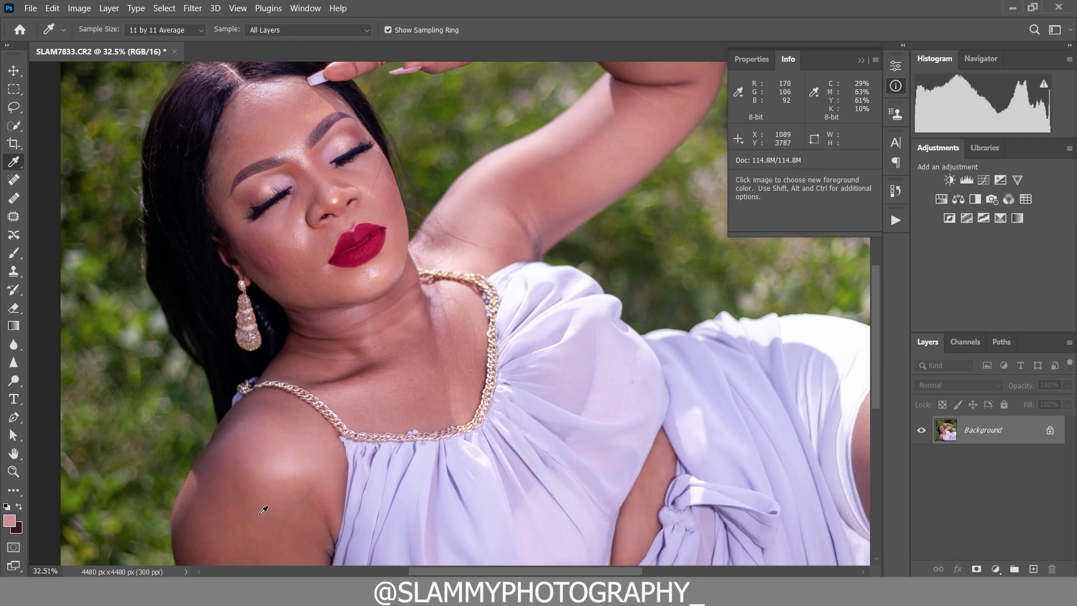
scroll(263, 511, "down", 2)
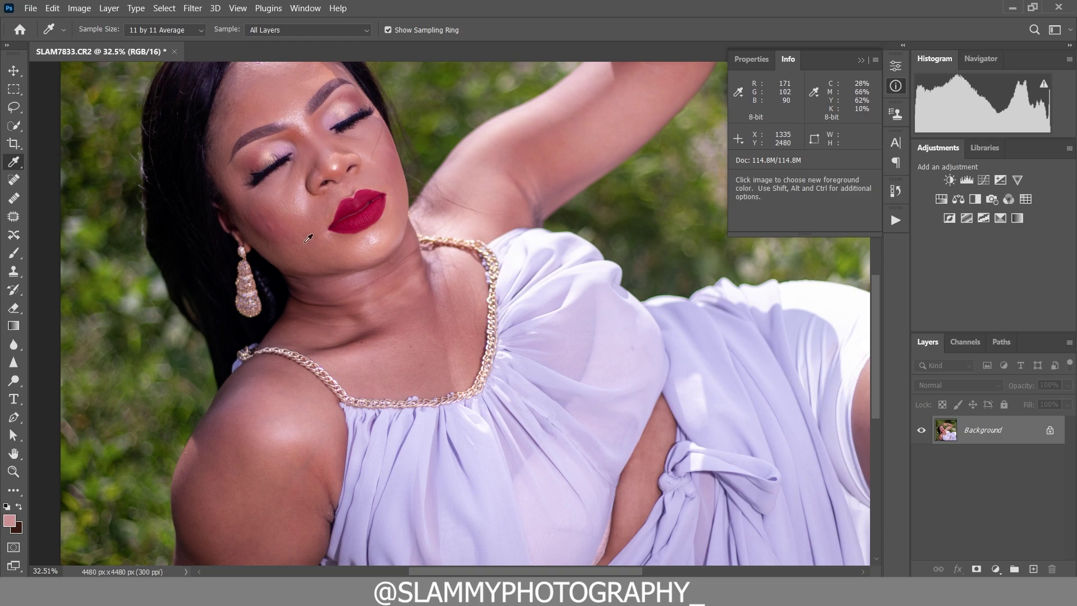
key("alt+Tab")
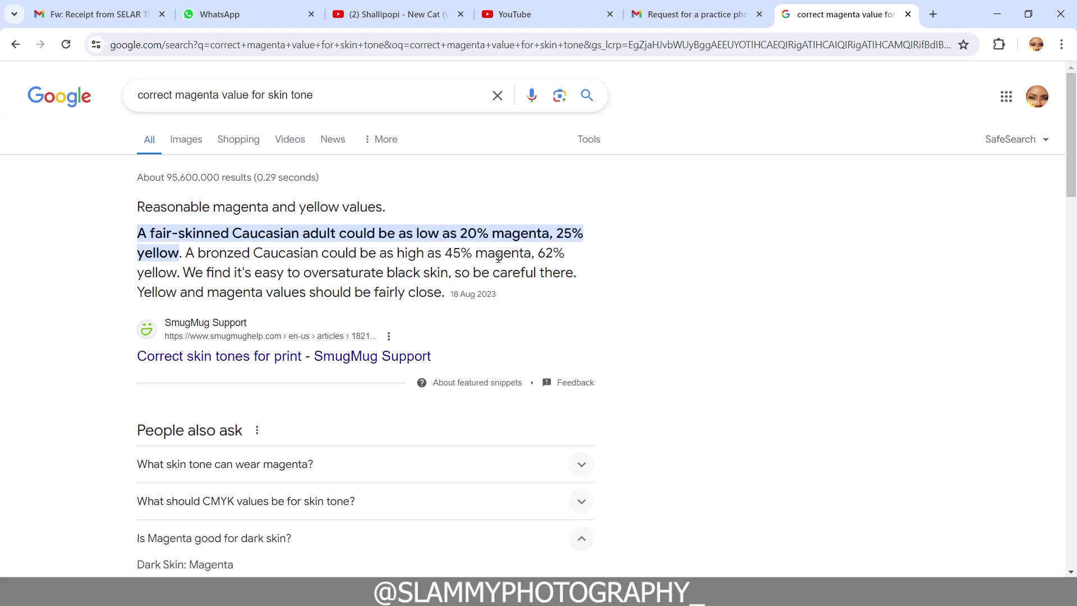
key("alt+Tab")
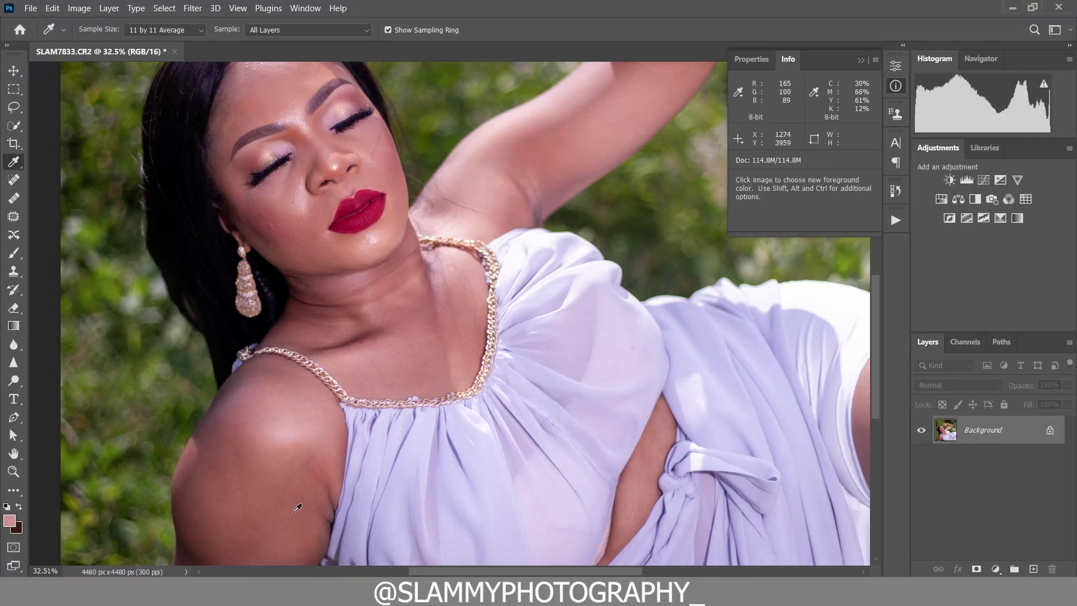
Scroll down the canvas, then fit the whole portrait in the window with View > Fit on Screen
scroll(297, 509, "down", 1)
scroll(297, 510, "down", 1)
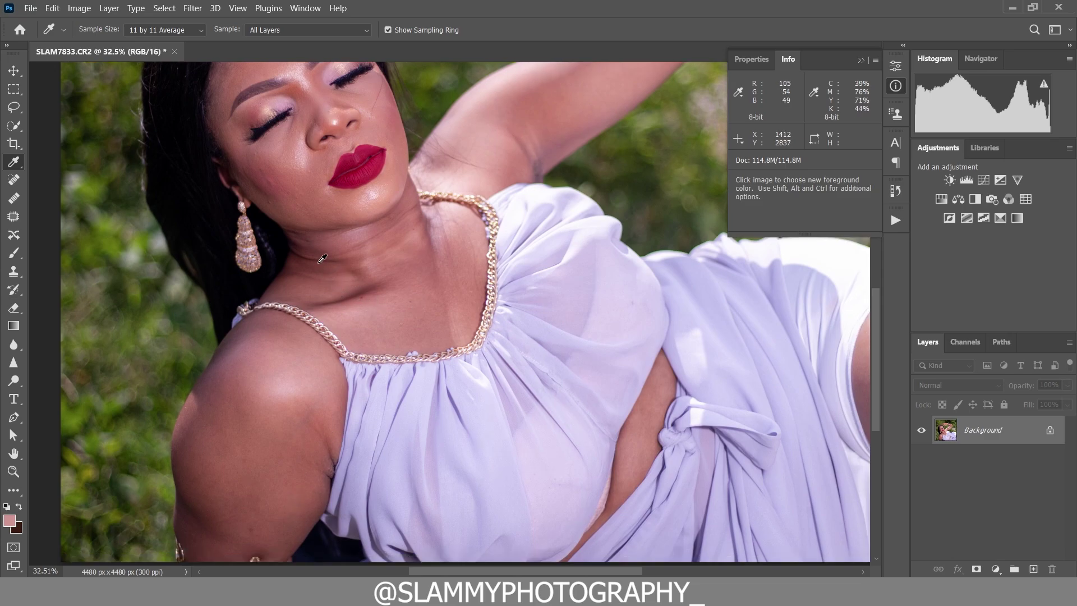
left_click(238, 8)
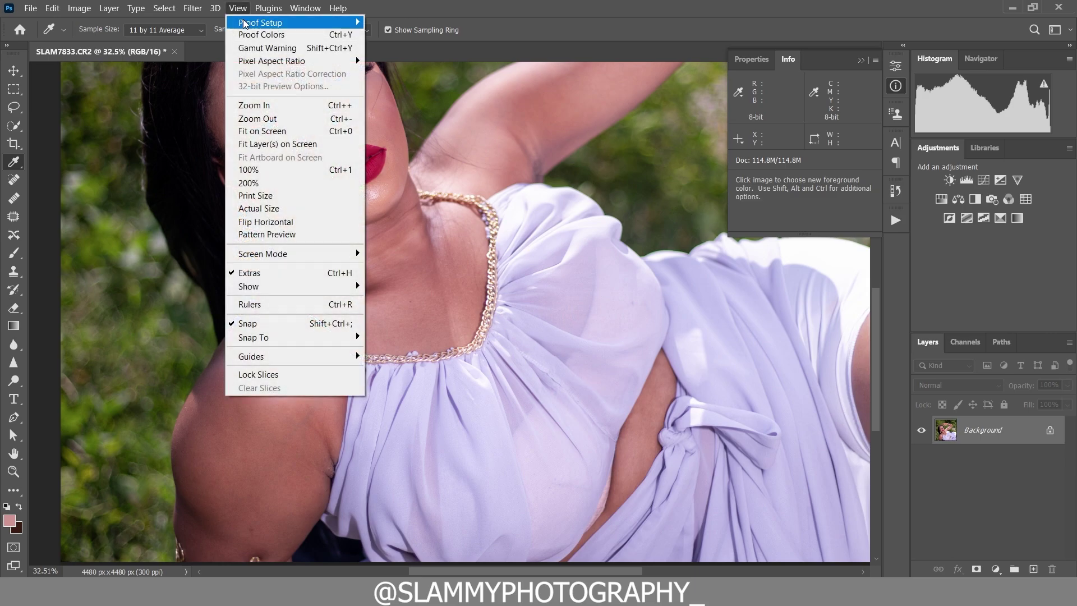
left_click(274, 130)
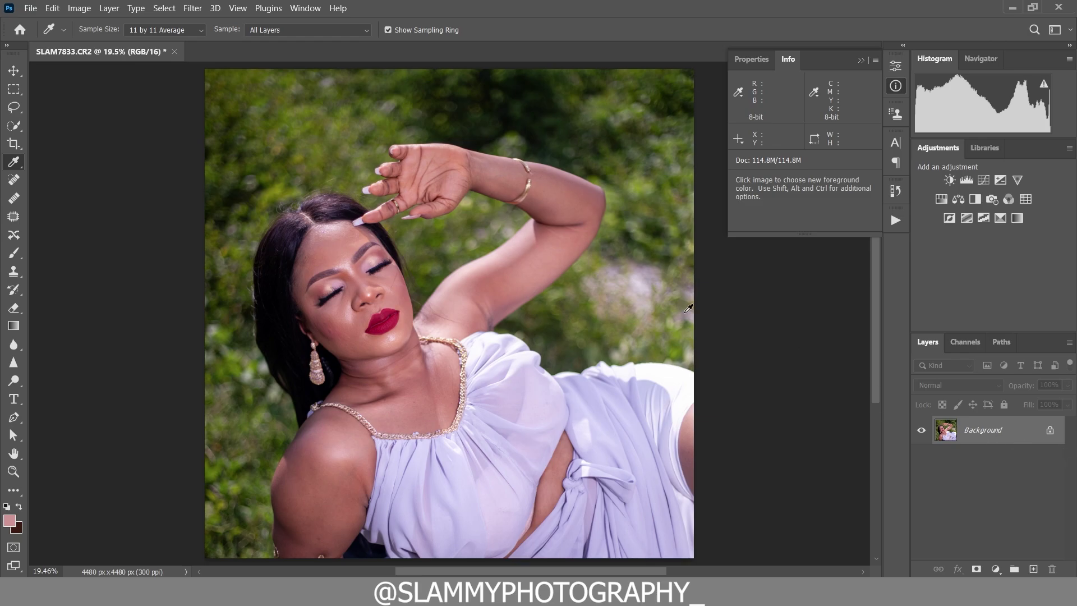
Zoom into the face, heal the cheek and lip blemishes with the Spot Healing Brush, then refit the photo
left_click(13, 472)
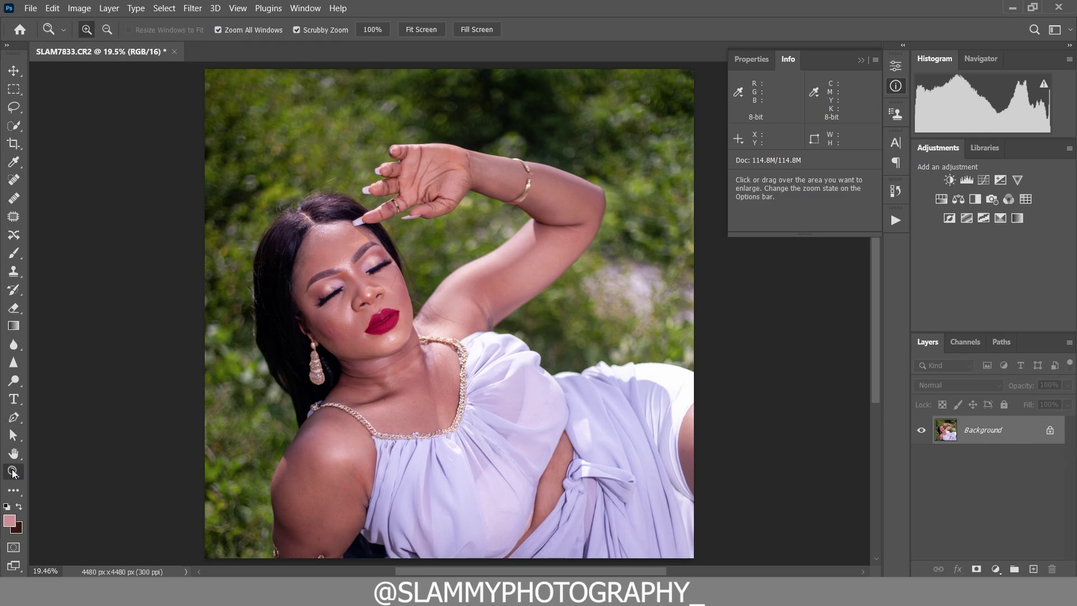
left_click_drag(387, 270, 336, 393)
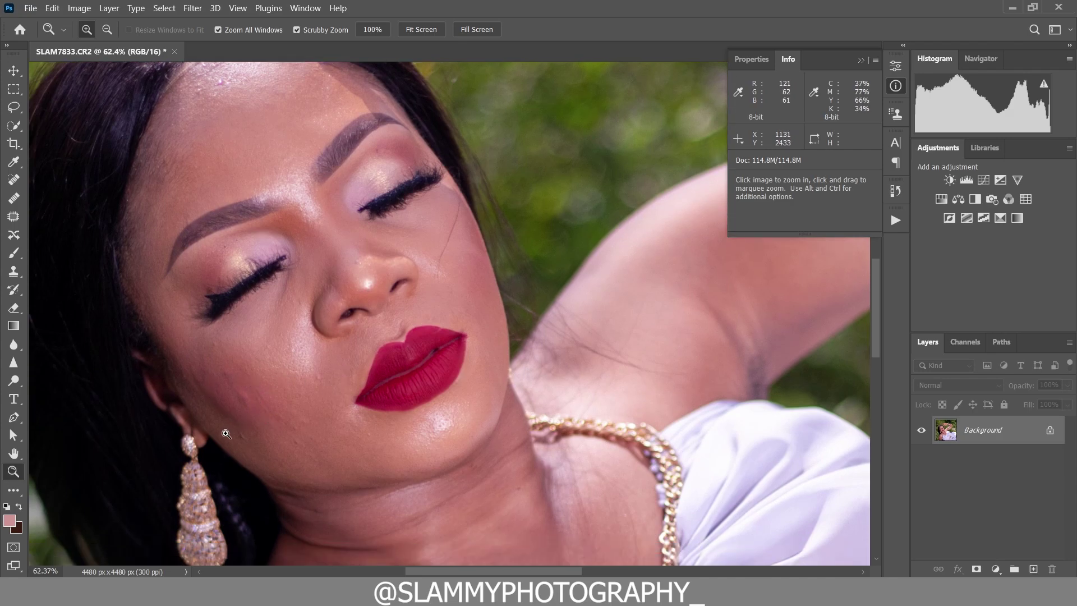
left_click(13, 181)
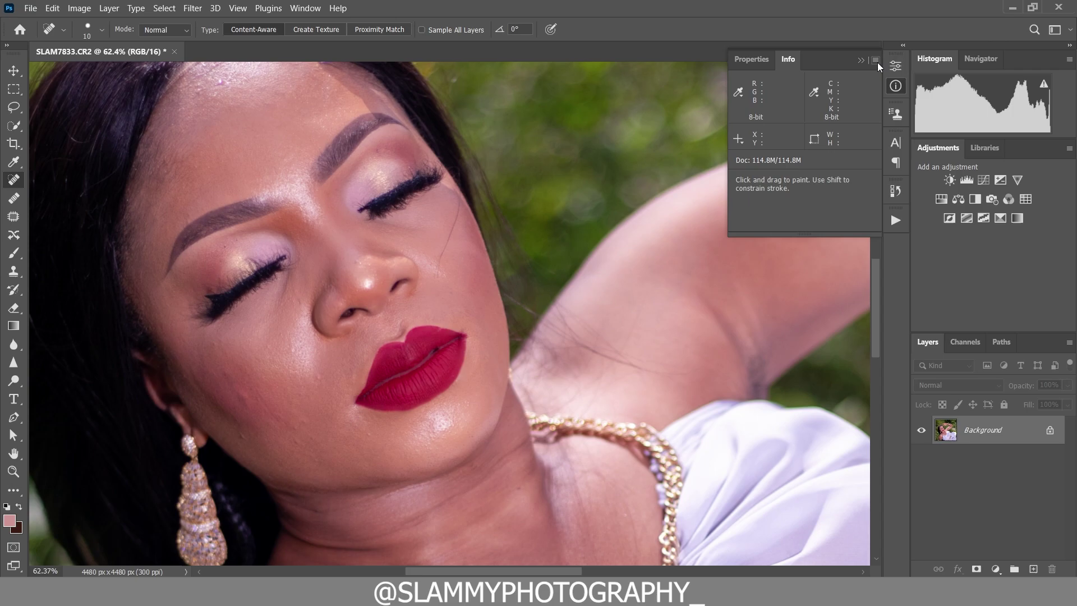
left_click(862, 60)
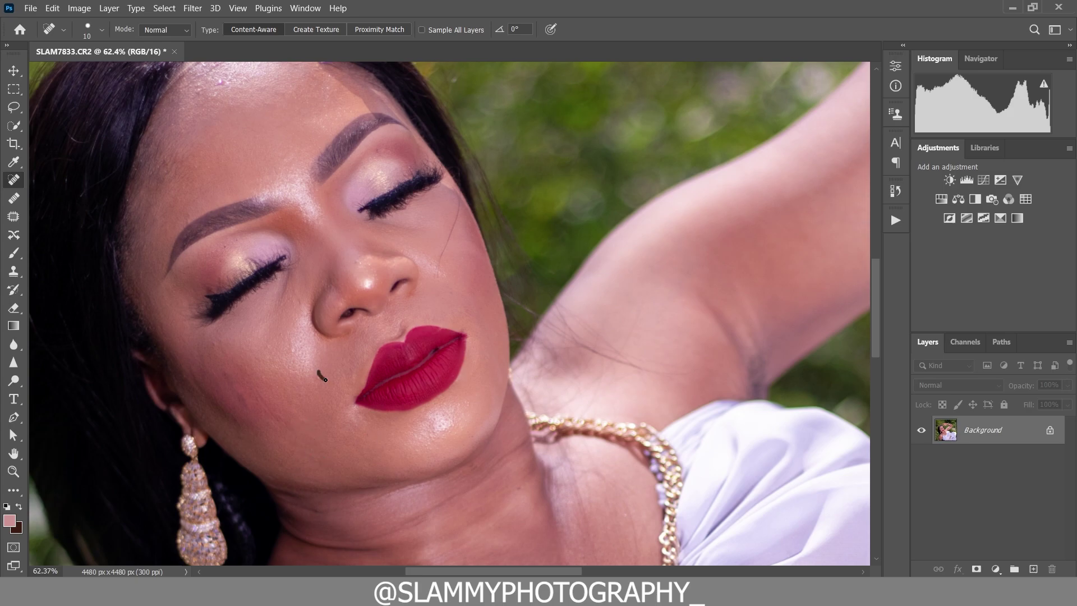
scroll(307, 326, "up", 3)
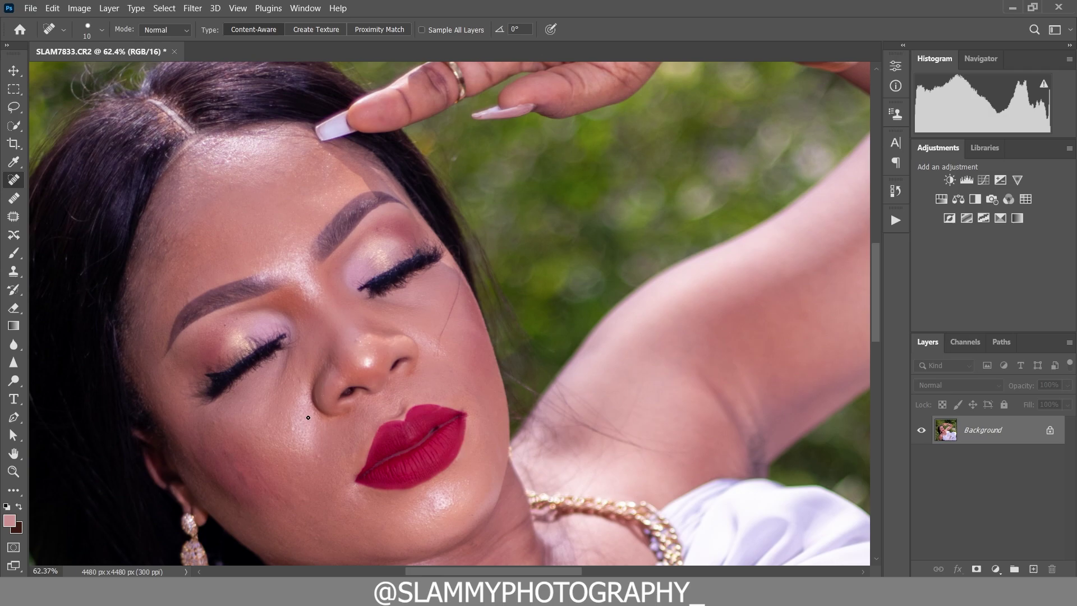
left_click(238, 8)
left_click(270, 132)
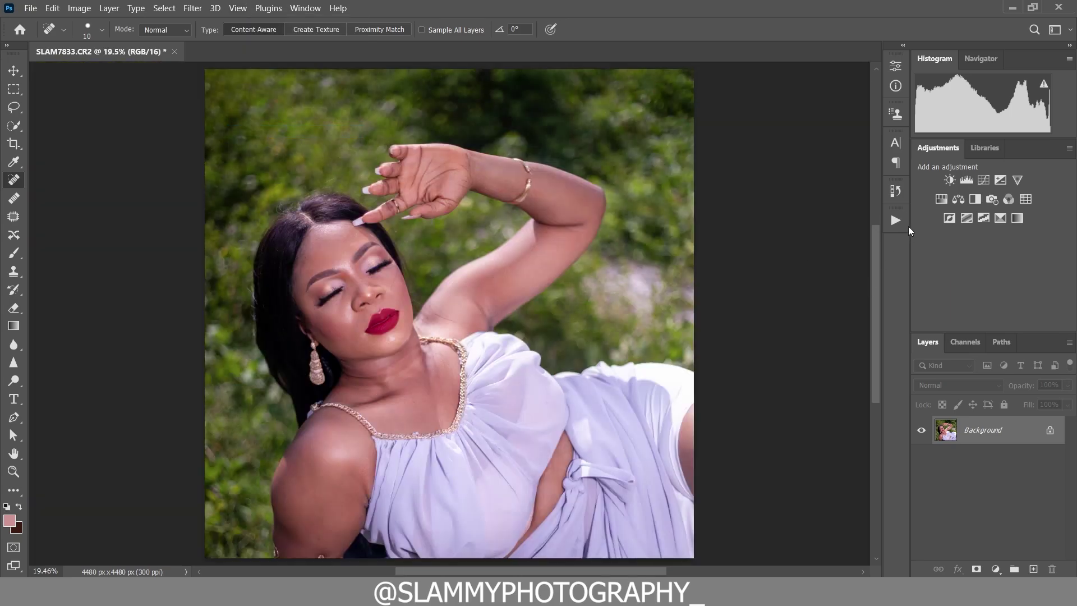
Run the autoFix FS action, then zoom into the face and toggle the AutoFIX layer to compare
left_click(896, 221)
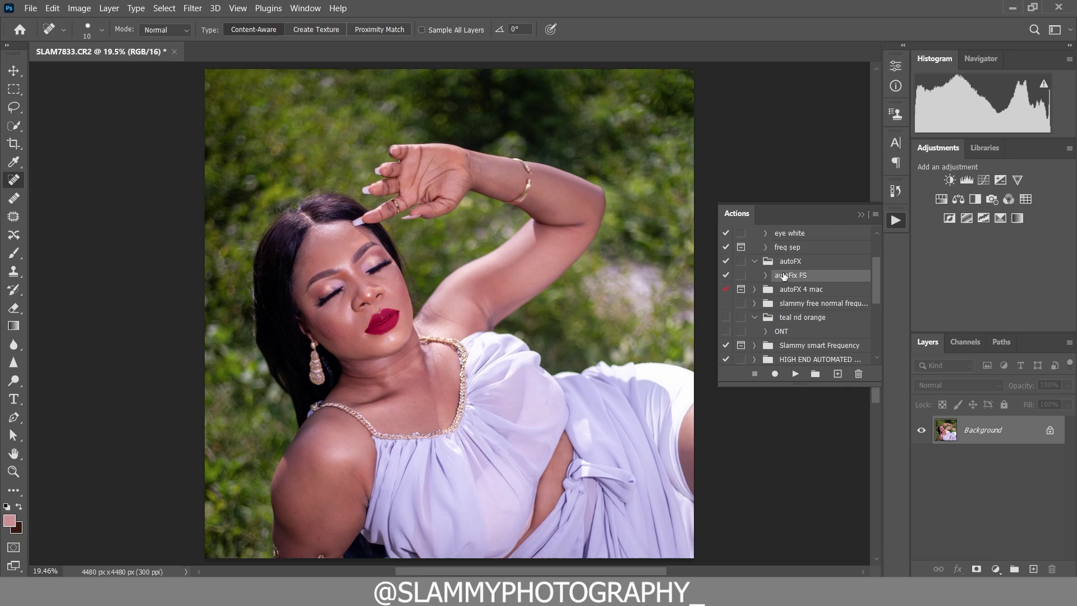
left_click(795, 373)
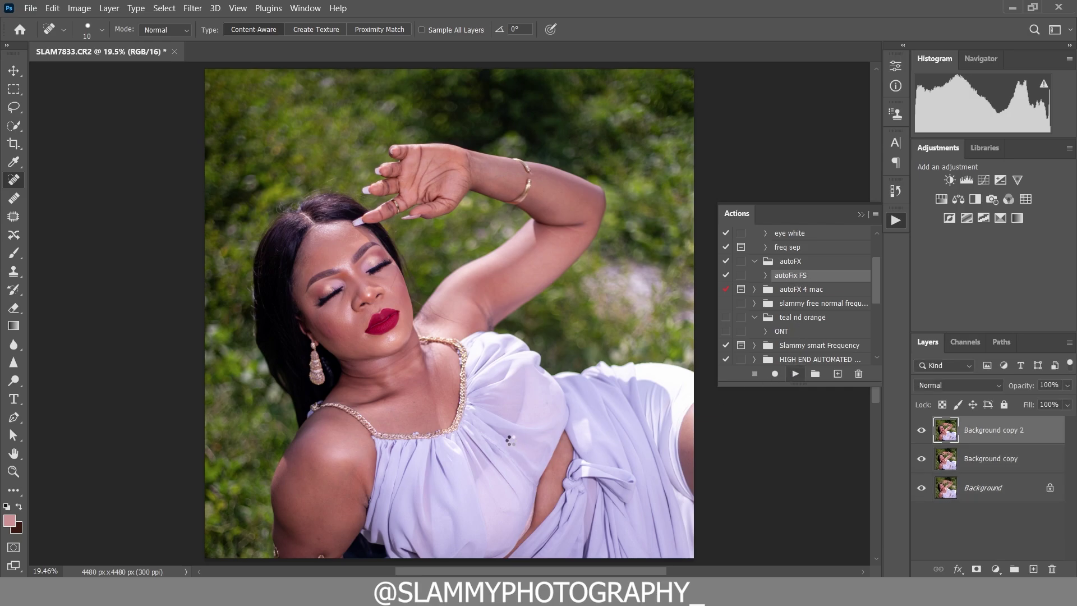
key("z")
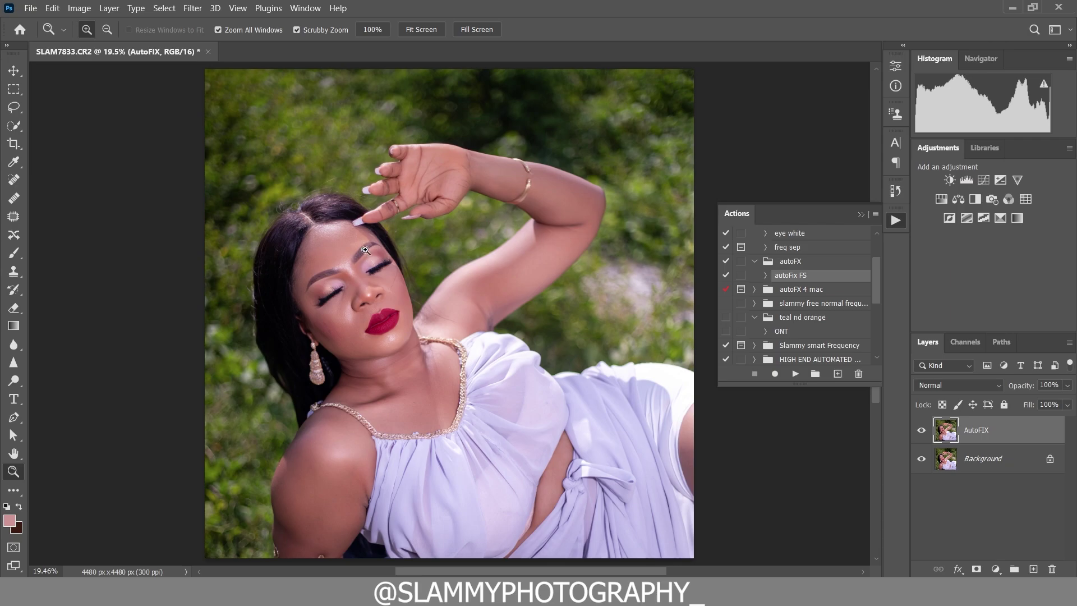
left_click_drag(365, 250, 391, 254)
scroll(392, 399, "down", 1)
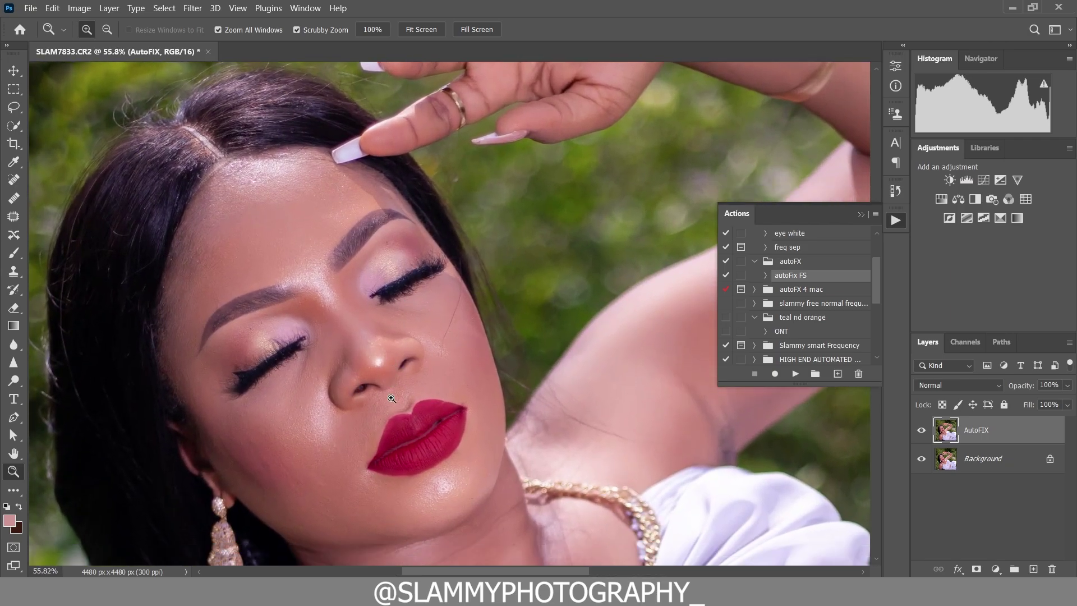
scroll(392, 398, "down", 1)
left_click(919, 436)
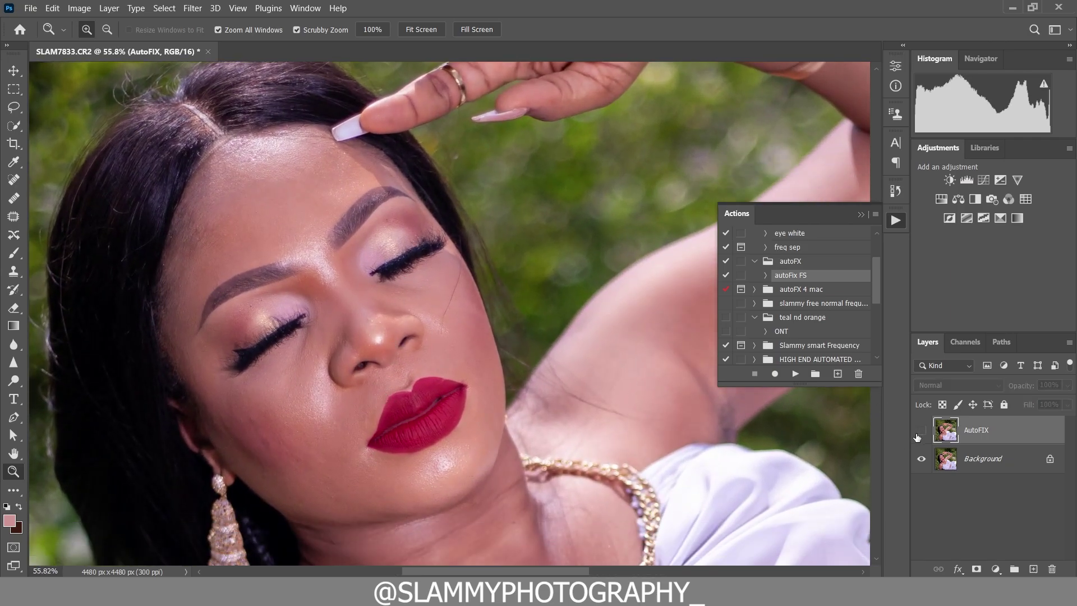
left_click(918, 434)
left_click(921, 430)
Zoom closer on the lips, toggle AutoFIX again to check the difference, and fit the photo
left_click_drag(429, 423, 459, 425)
scroll(474, 406, "down", 1)
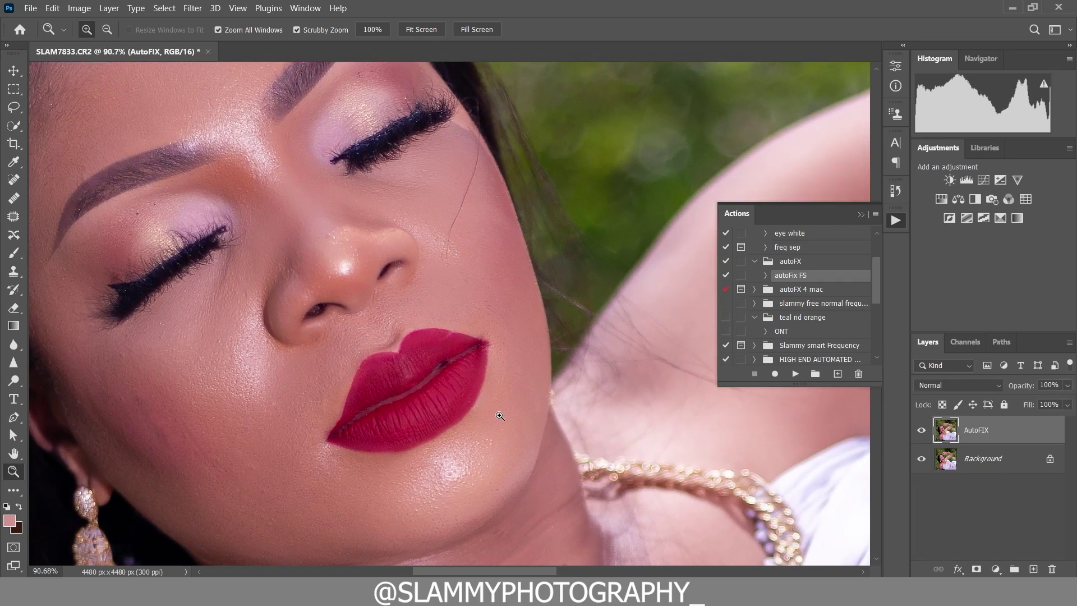
left_click(920, 433)
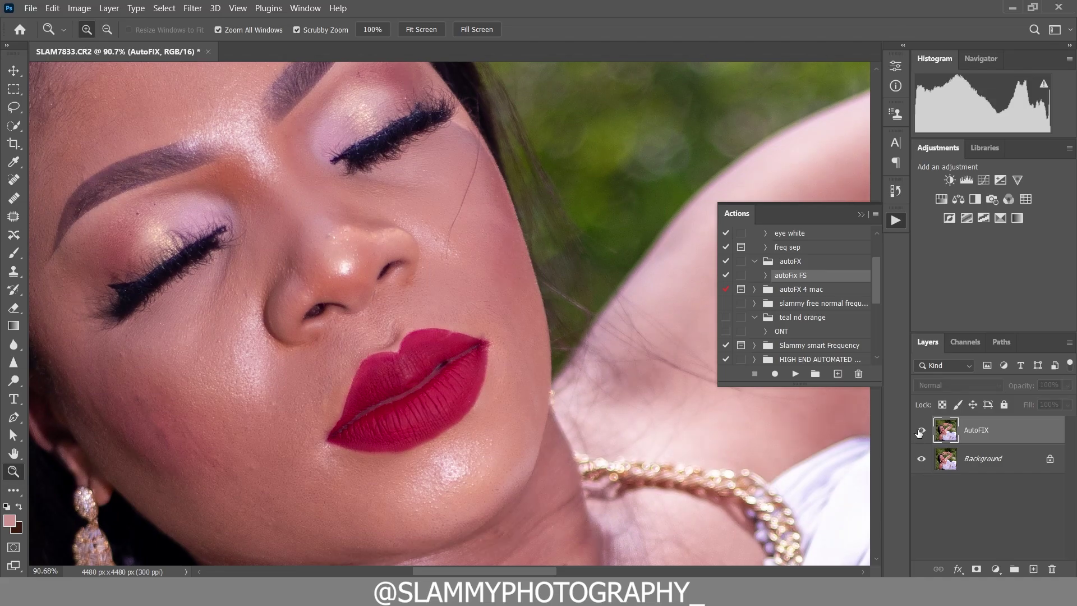
left_click(920, 433)
scroll(156, 314, "up", 4)
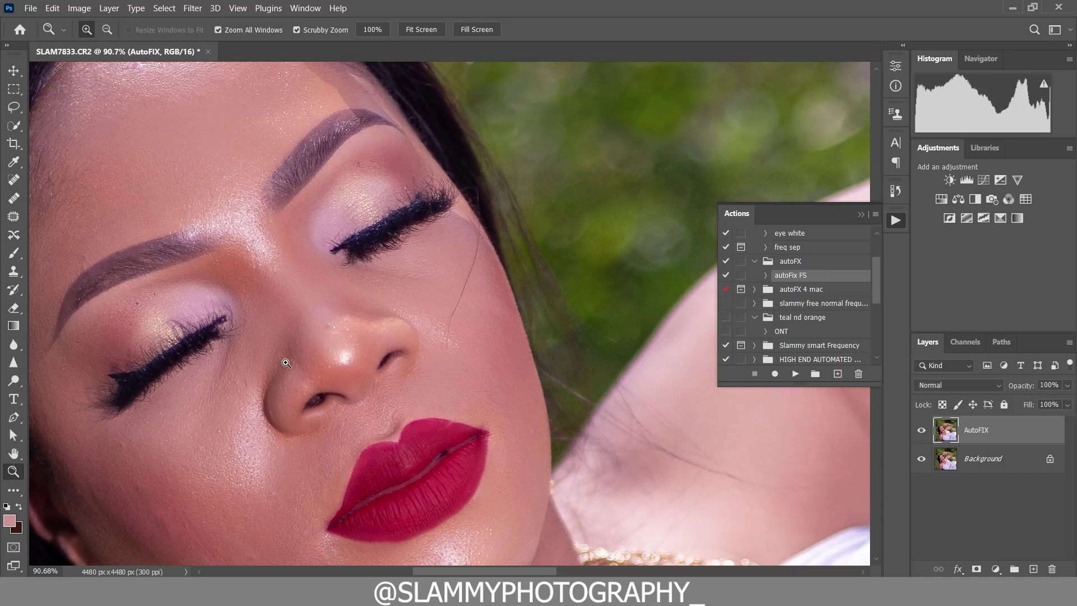
scroll(345, 135, "down", 5)
scroll(344, 136, "down", 15)
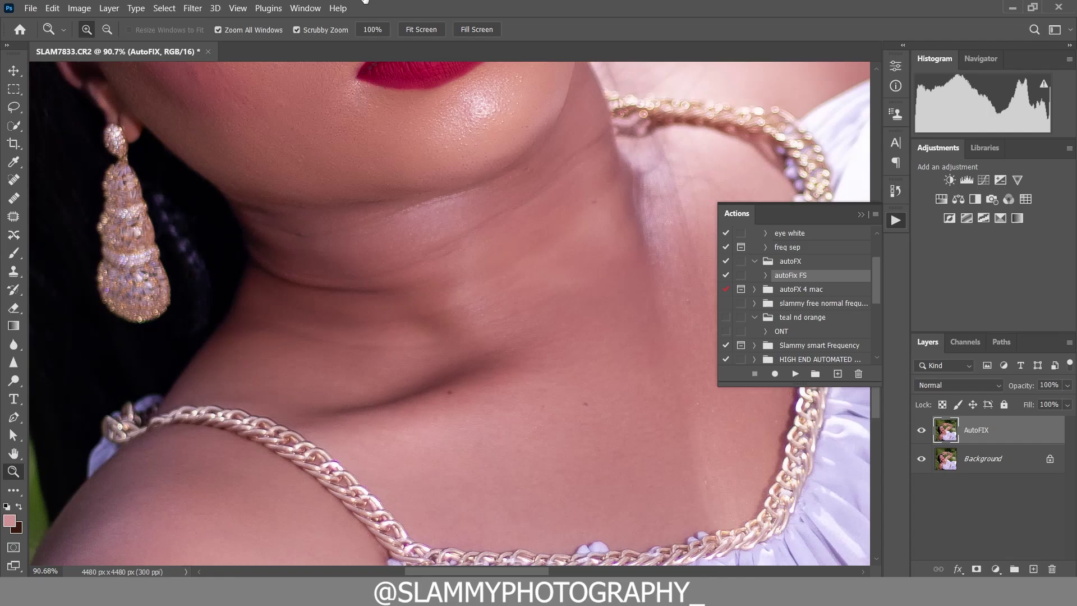
scroll(214, 144, "down", 3)
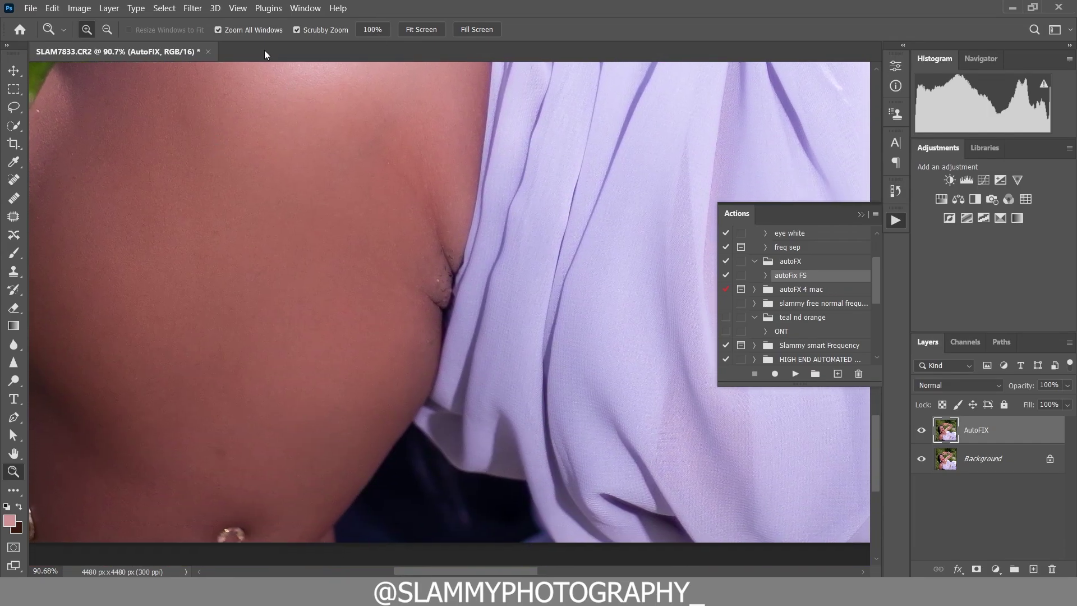
left_click(238, 7)
left_click(266, 133)
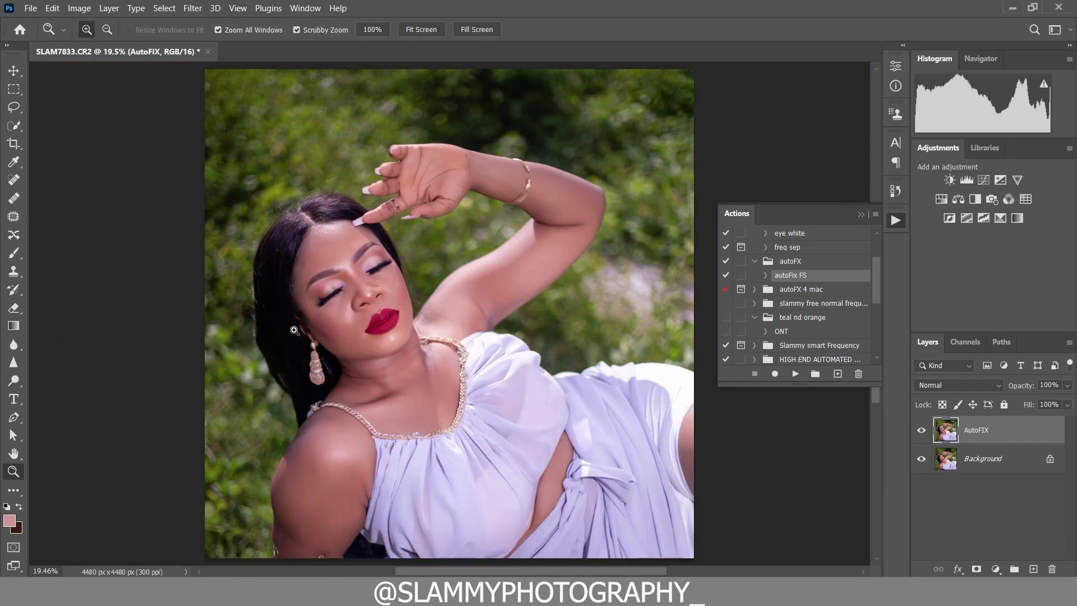
Flatten the image, rerun autoFix FS, and lower the new AutoFIX layer's opacity to 25%
right_click(1008, 423)
left_click(910, 444)
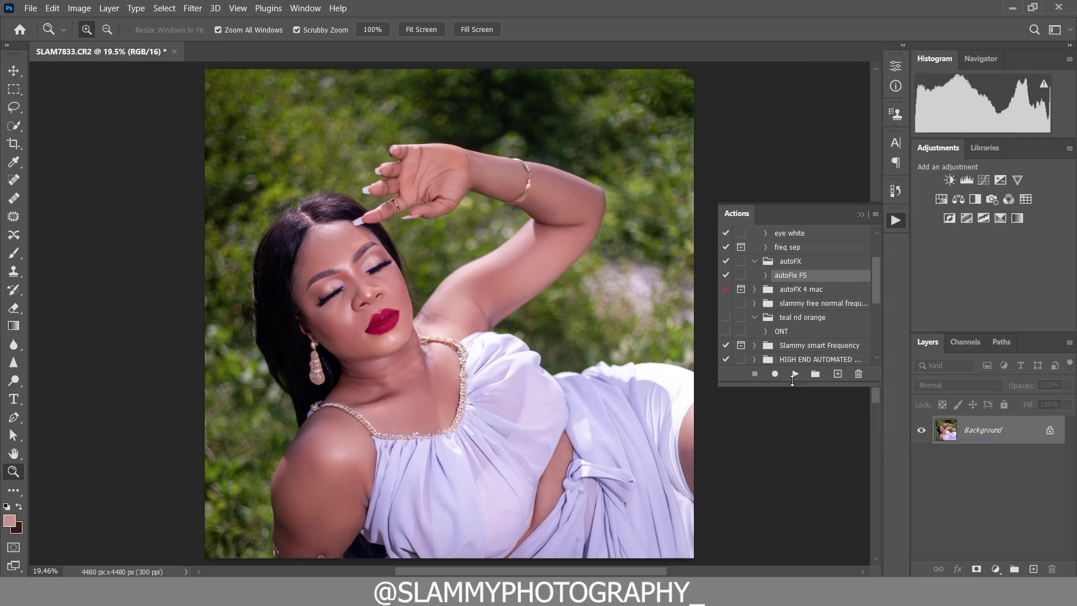
left_click(794, 374)
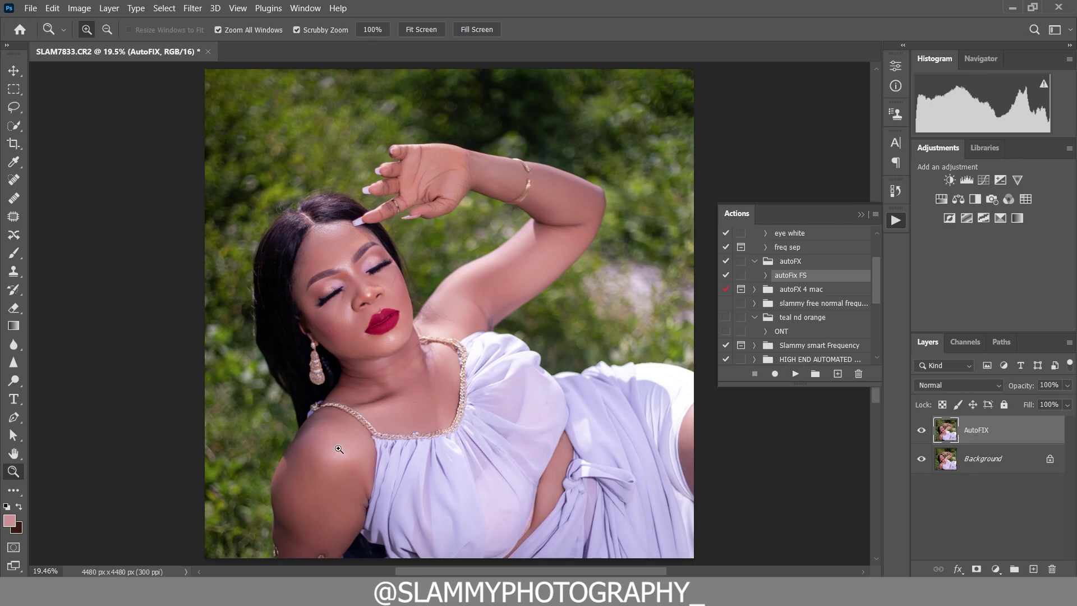
left_click_drag(365, 298, 468, 334)
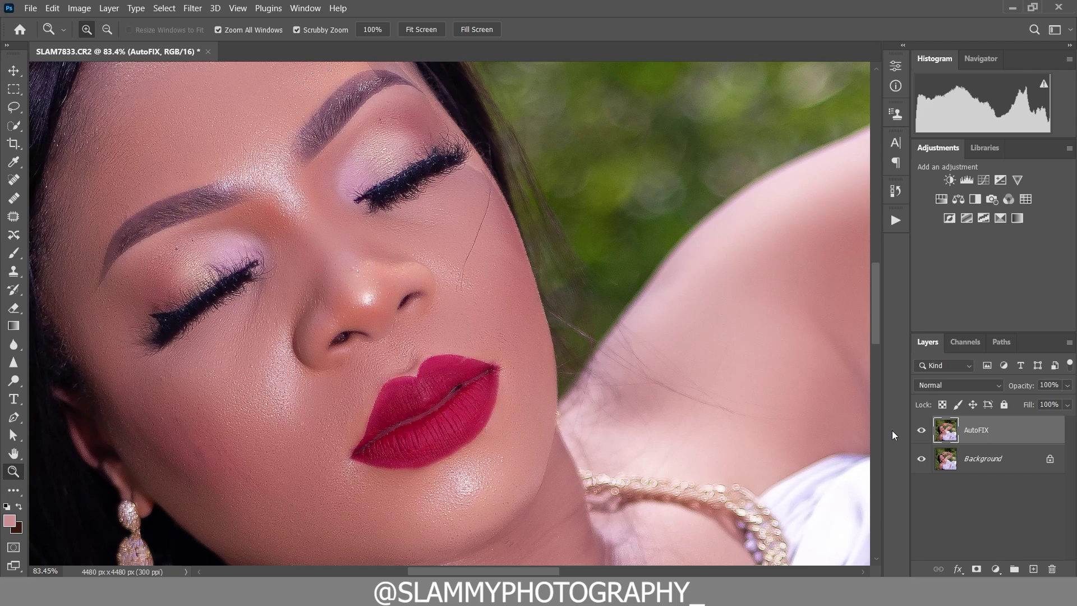
scroll(338, 318, "up", 2)
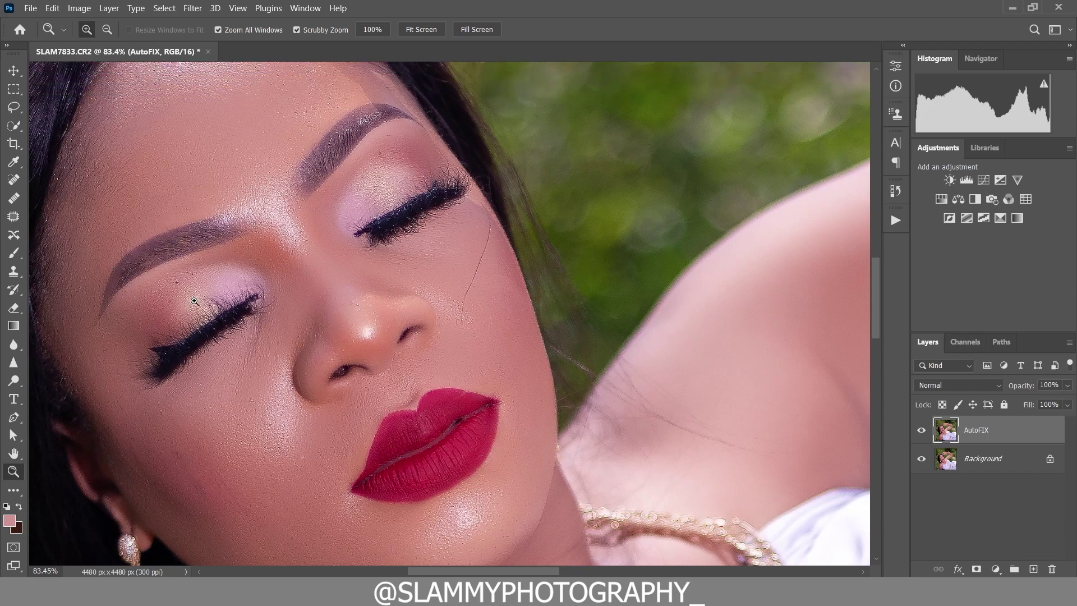
scroll(195, 302, "down", 5)
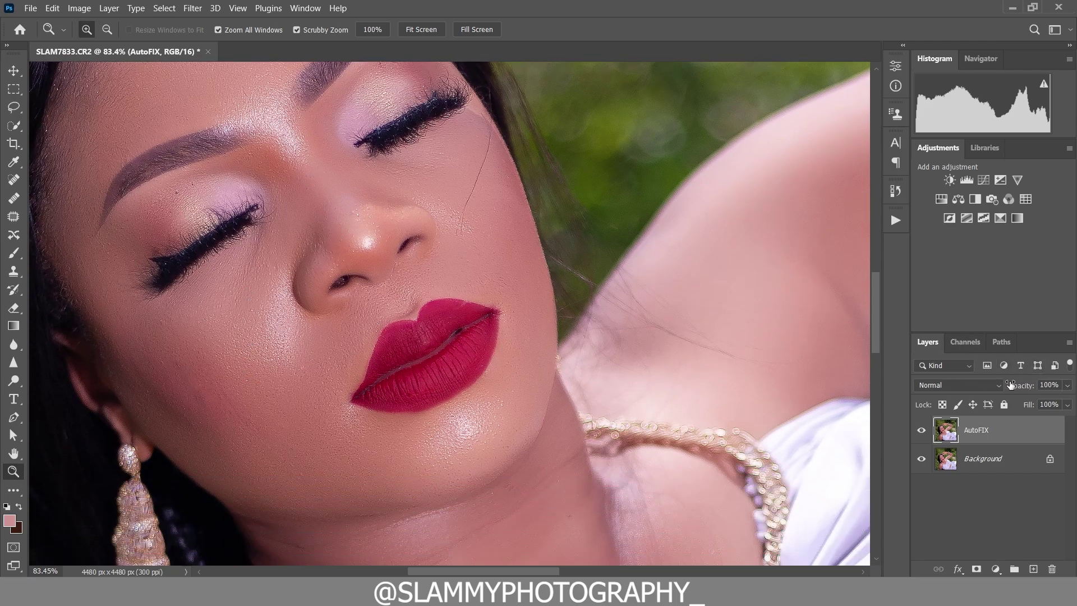
left_click(238, 8)
left_click(298, 130)
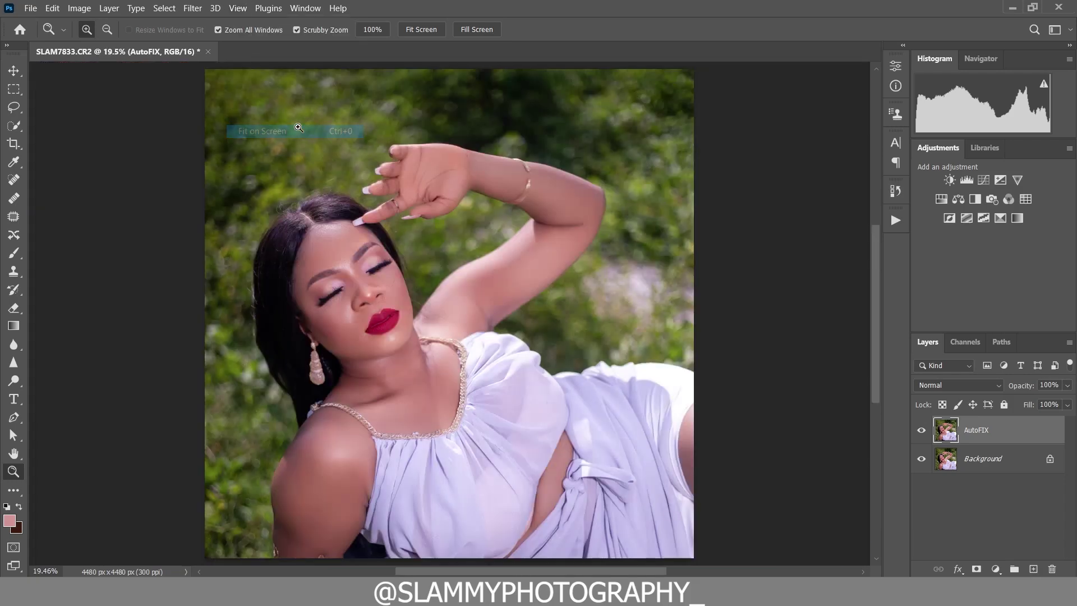
left_click_drag(1020, 387, 974, 406)
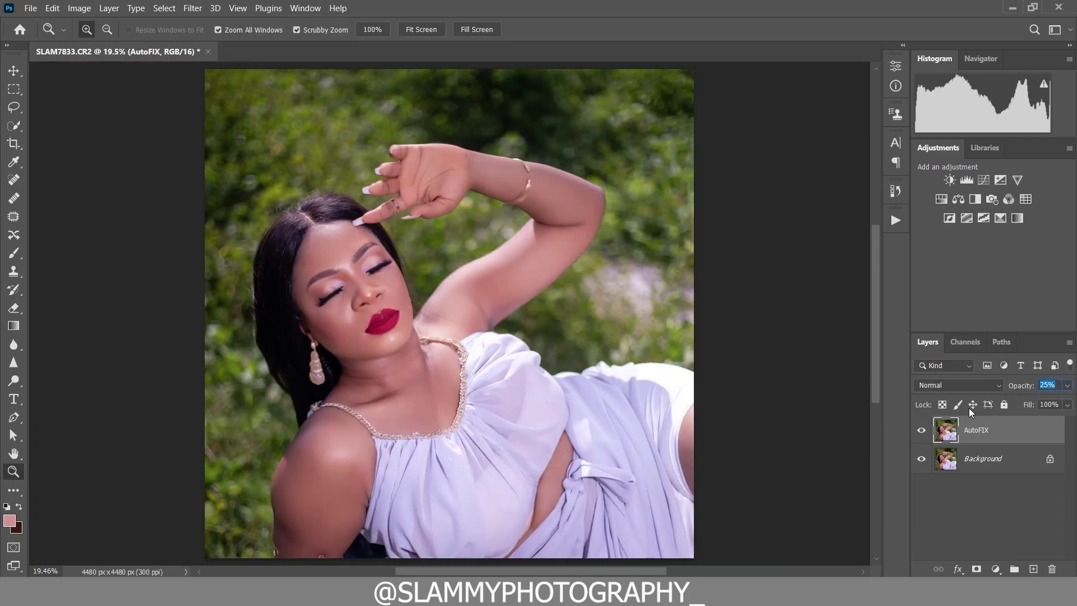
Flatten the AutoFIX layer into the Background, inspect the face close up, then fit the photo
right_click(1009, 434)
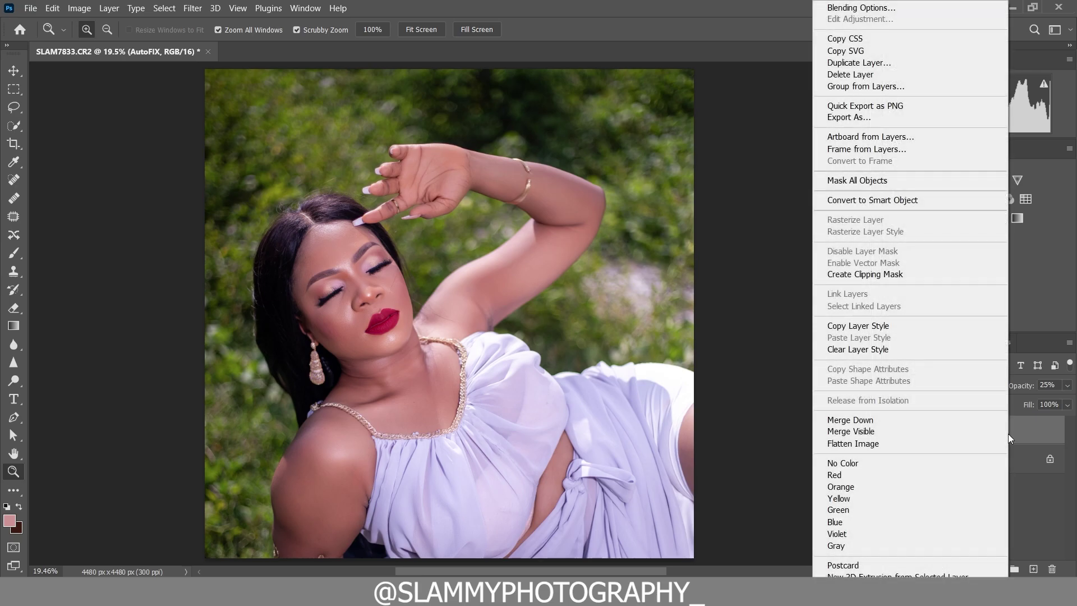
left_click(880, 445)
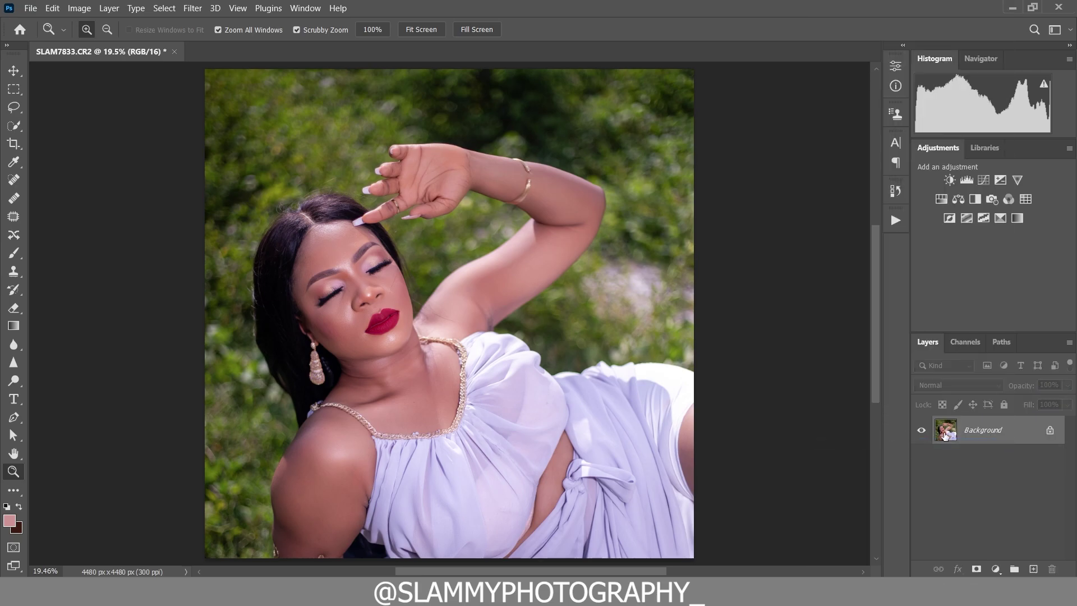
left_click_drag(382, 269, 424, 298)
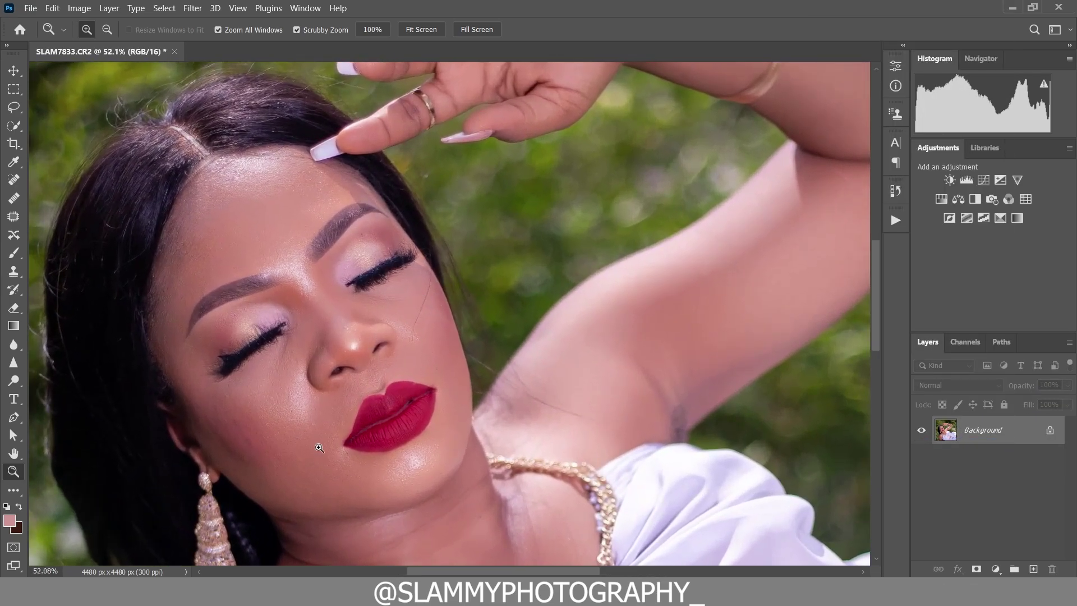
scroll(319, 448, "down", 10)
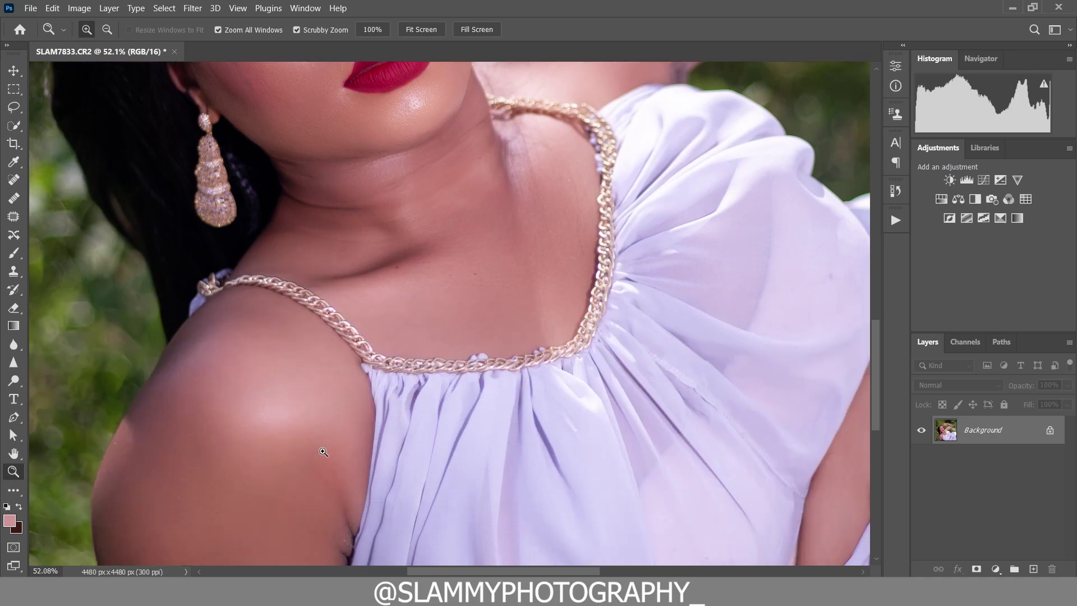
left_click(896, 220)
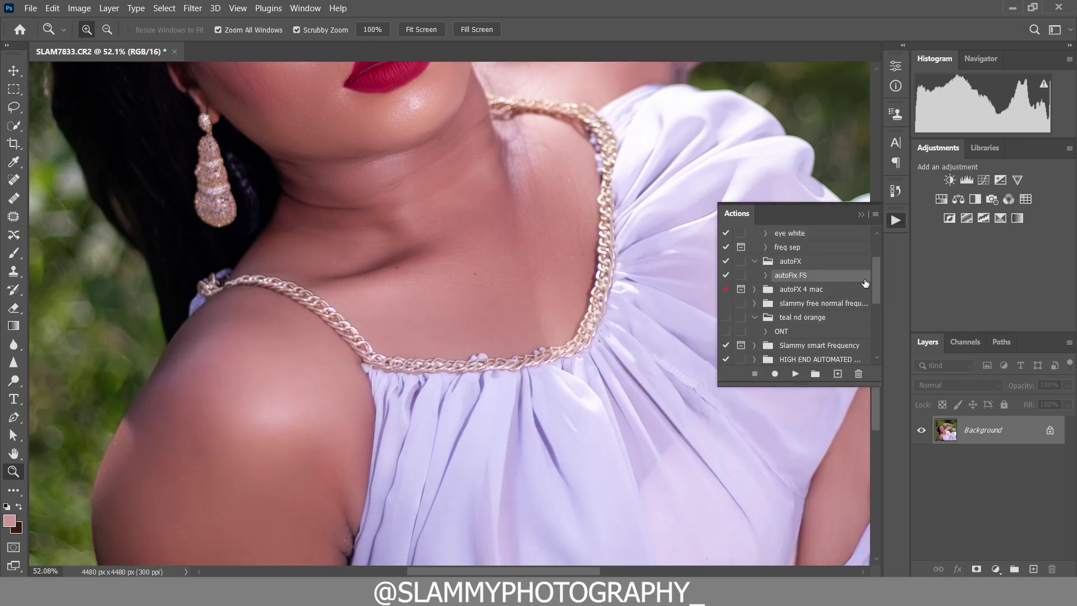
scroll(197, 457, "down", 5)
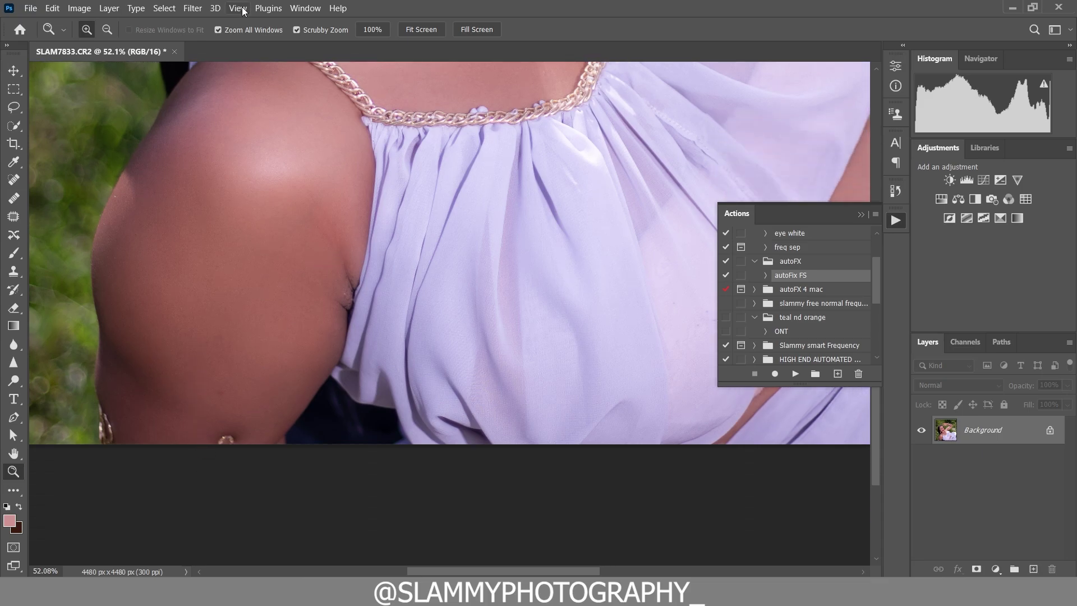
left_click(242, 9)
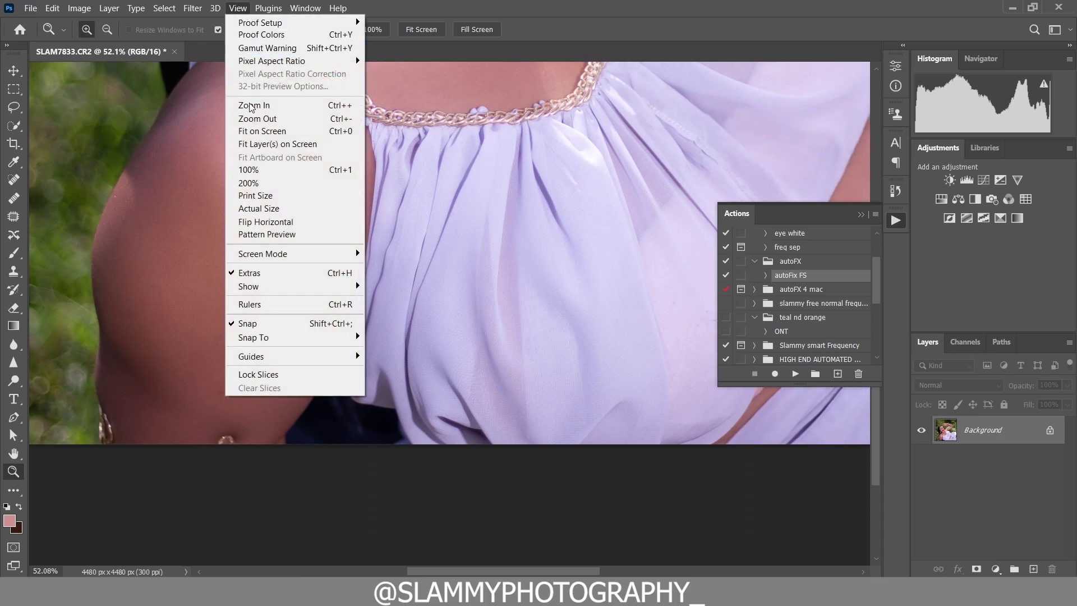
left_click(250, 133)
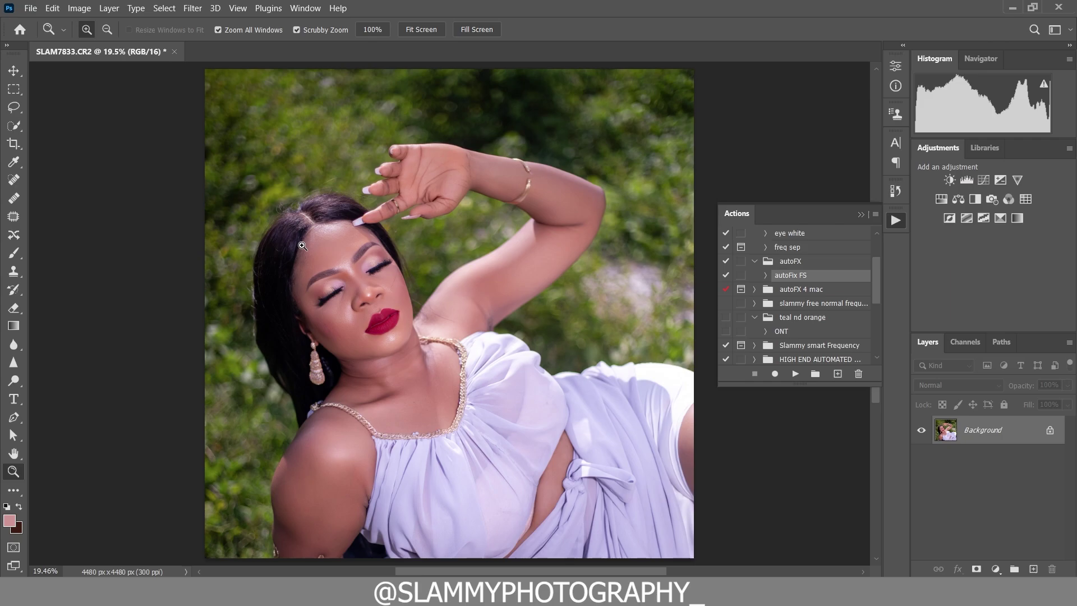
left_click(864, 215)
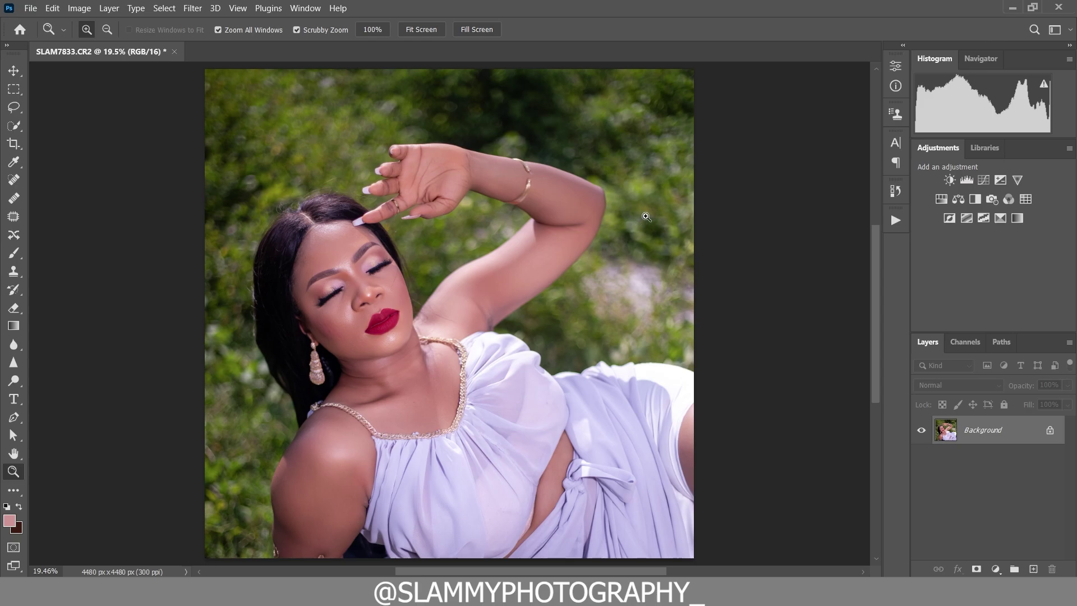
Inspect the face, raised arm and dress up close, refit the portrait, and duplicate the Background layer
left_click_drag(410, 303, 427, 388)
scroll(427, 389, "up", 5)
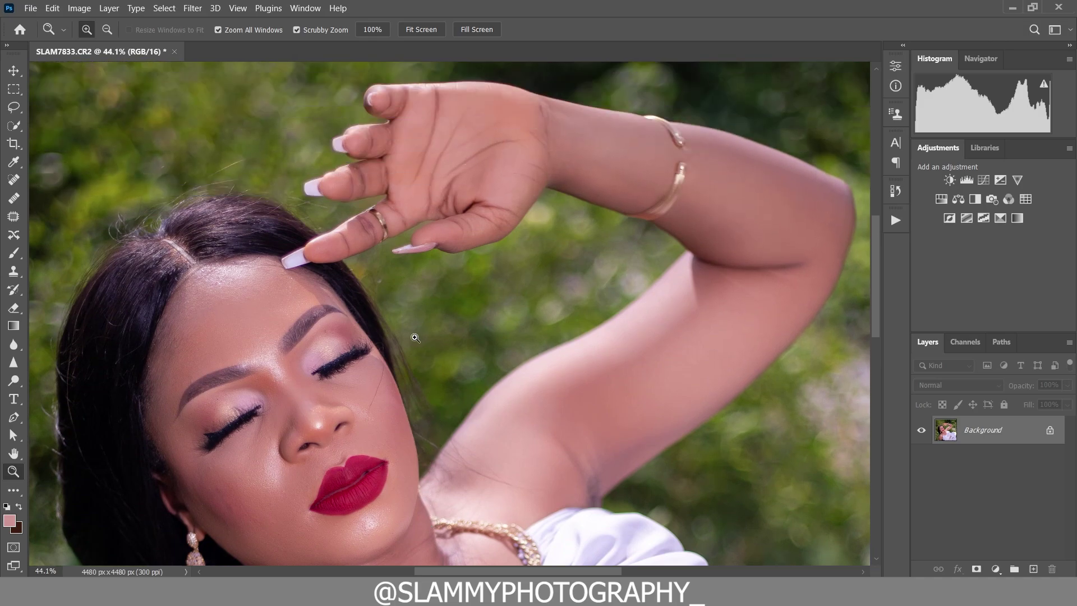
left_click(234, 13)
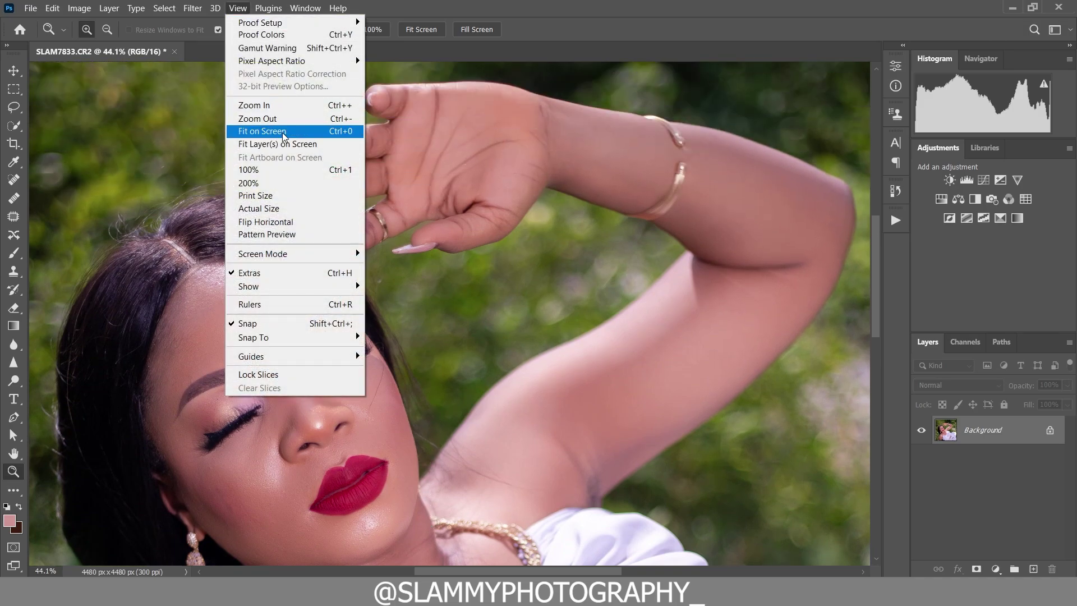
left_click(282, 130)
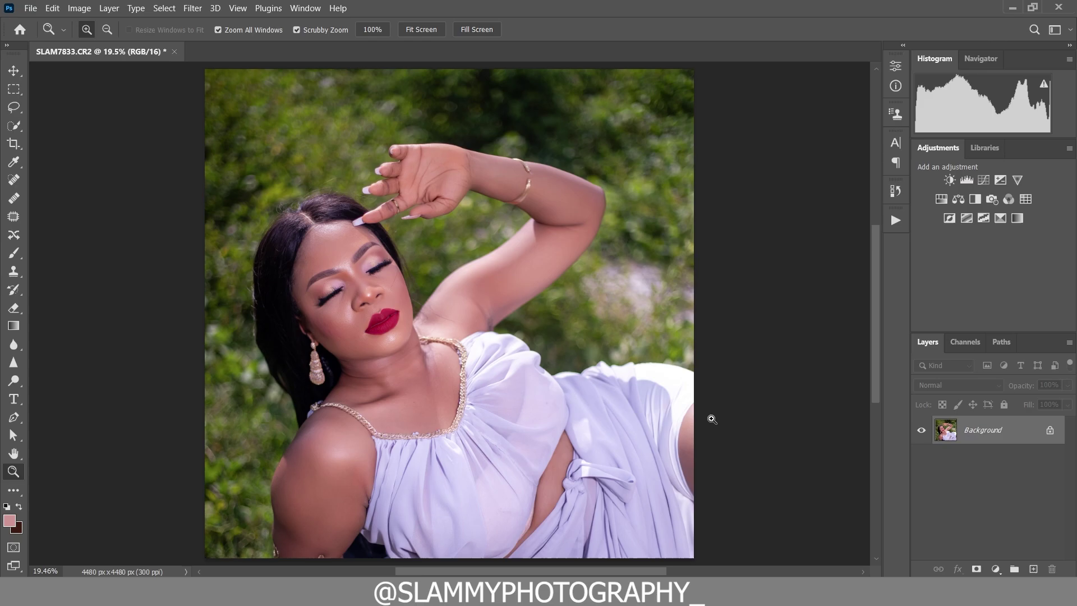
left_click_drag(376, 301, 413, 411)
scroll(413, 411, "down", 10)
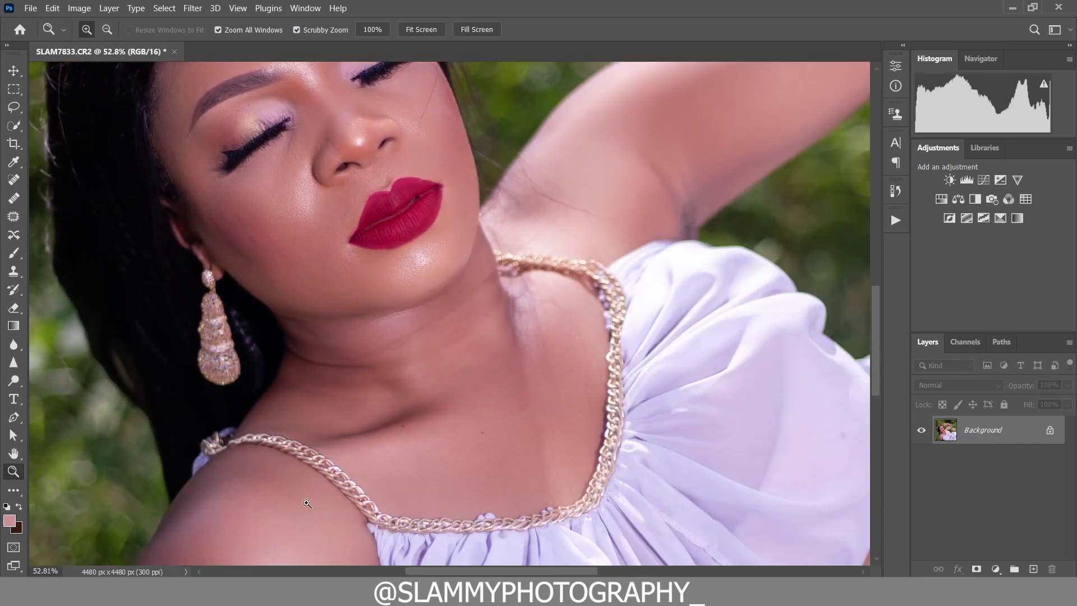
scroll(305, 501, "down", 1)
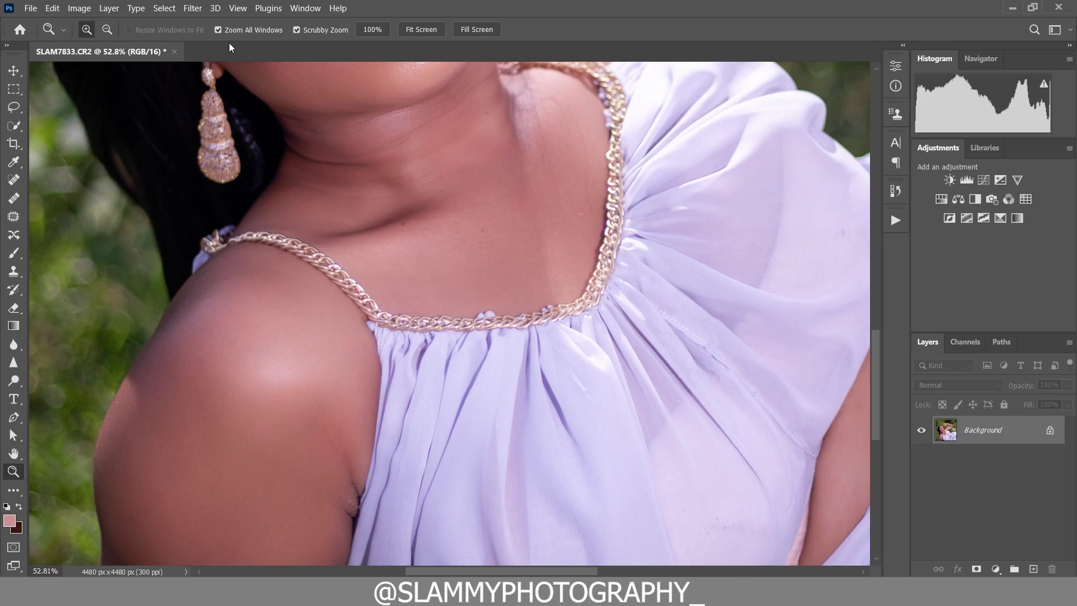
left_click(238, 8)
left_click(258, 131)
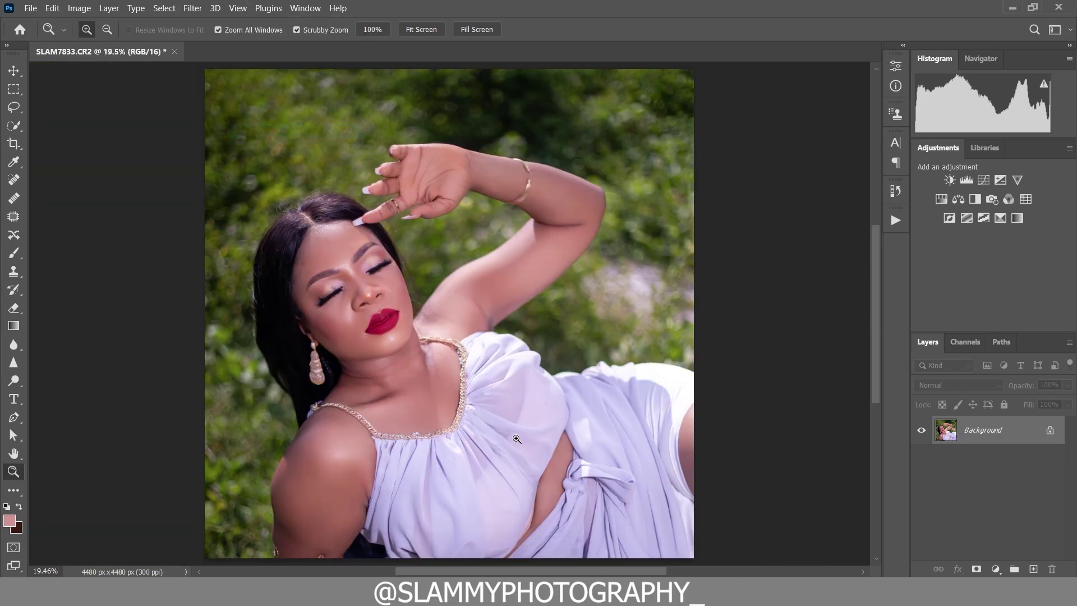
left_click_drag(1007, 436, 1033, 569)
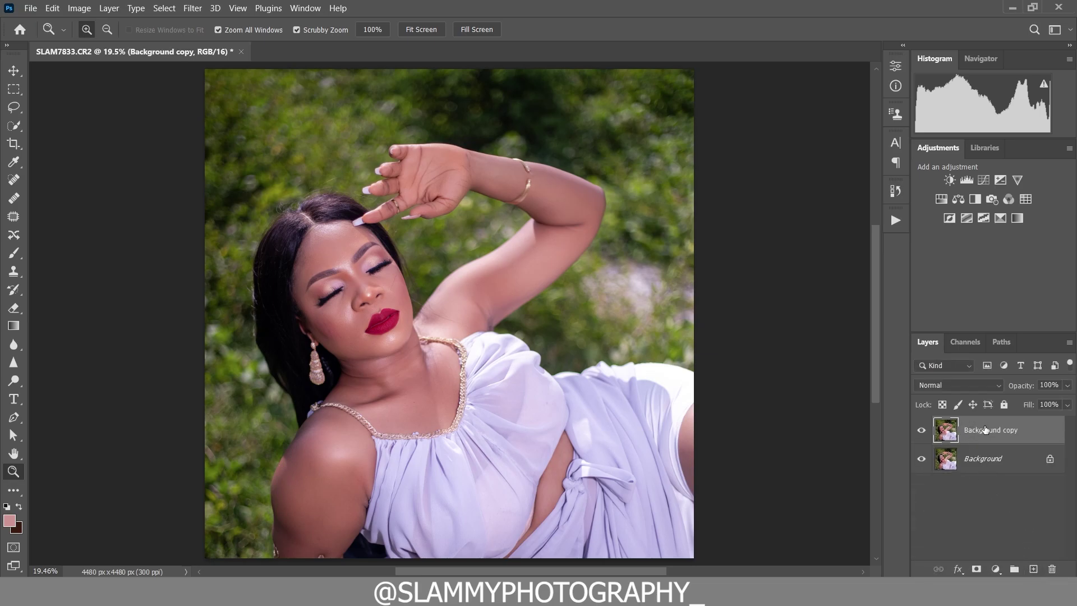
Rename the Background copy layer to 'color correct'
double_click(976, 437)
type("color correct")
left_click(1035, 429)
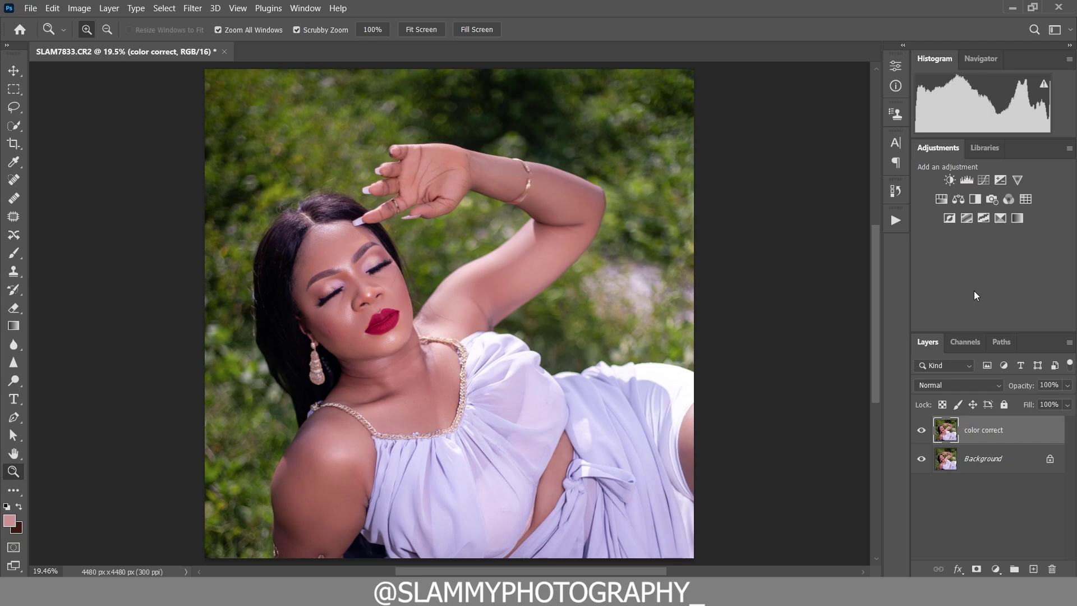
left_click(201, 14)
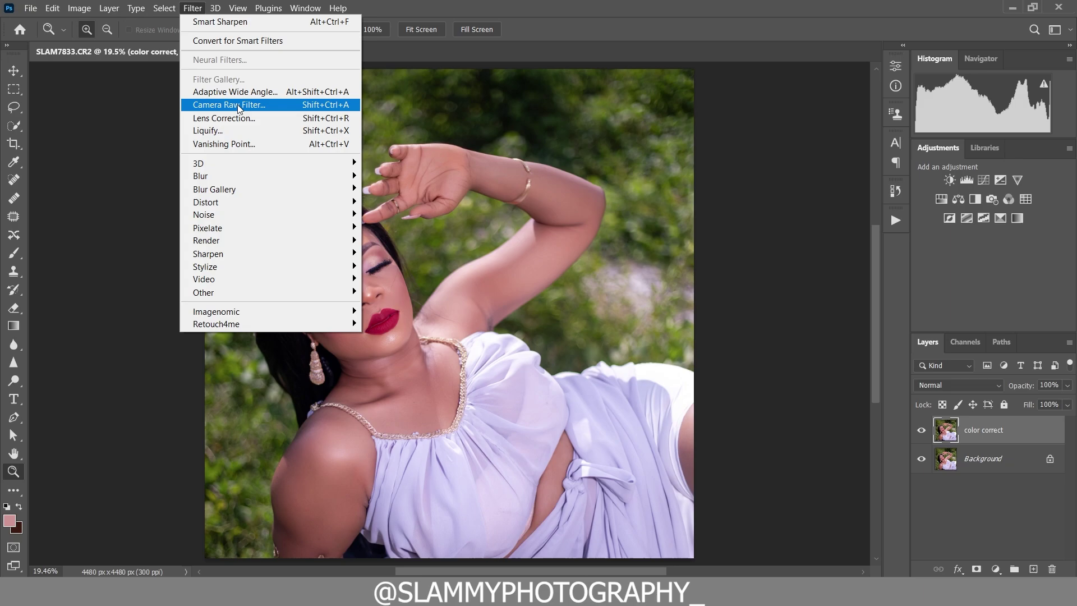
In the Camera Raw Filter, set Tint -13 and Temperature +17, then view Before/After side by side
left_click(224, 104)
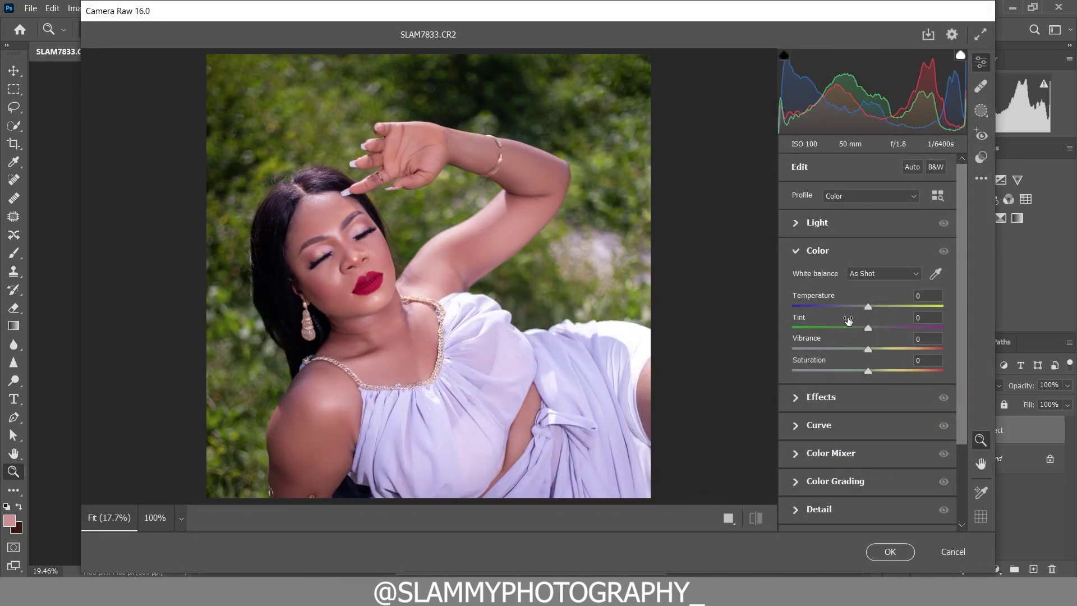
left_click_drag(848, 320, 793, 326)
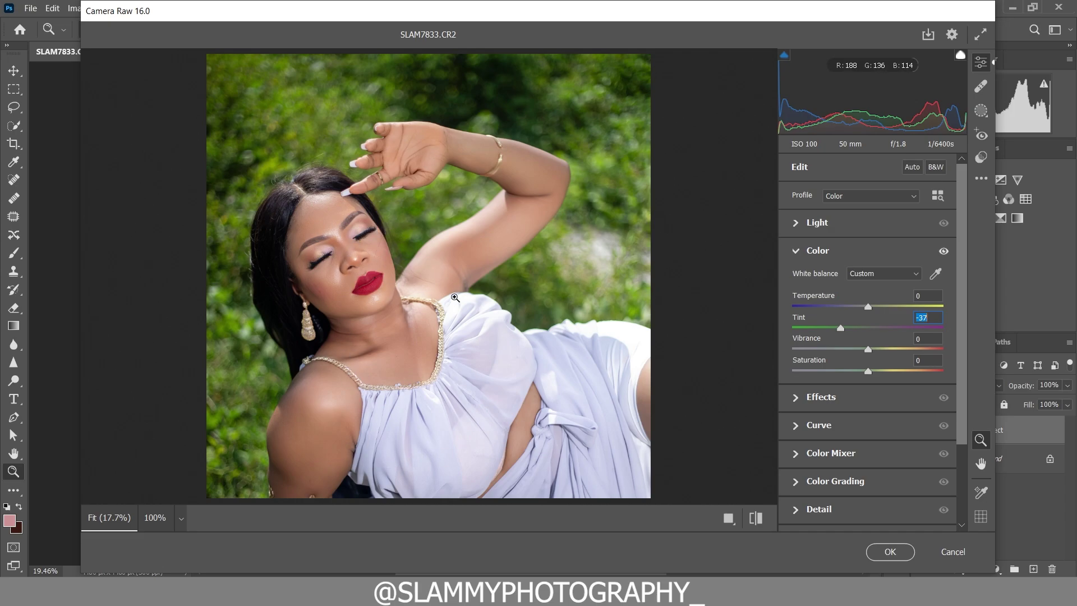
left_click_drag(814, 297, 840, 301)
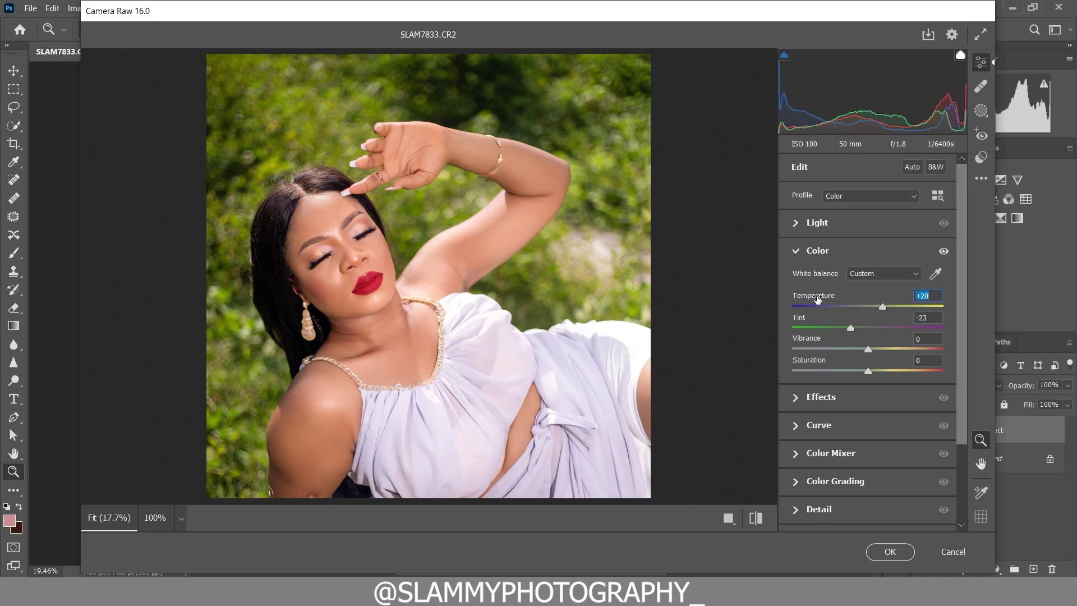
left_click_drag(818, 299, 822, 322)
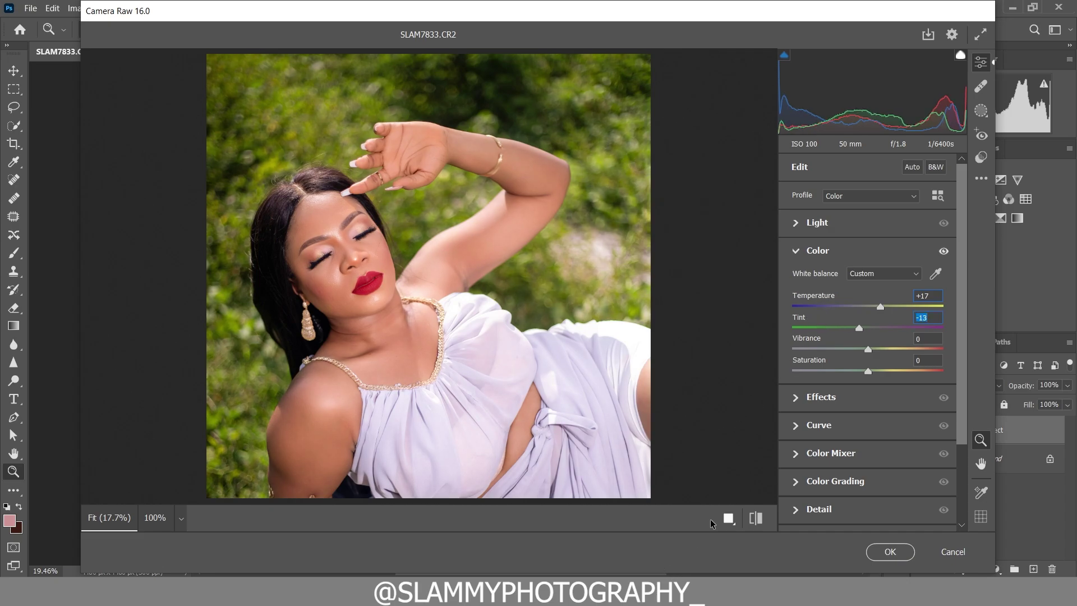
left_click(728, 518)
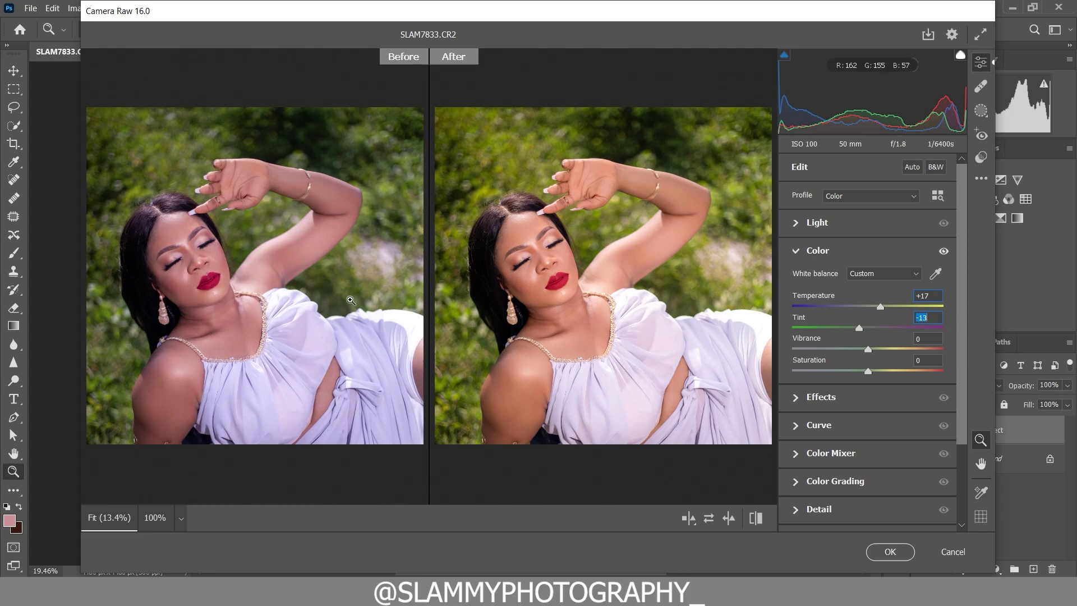
Zoom the Before/After previews onto the face, cycle the split layouts, then return to a single fitted preview
left_click_drag(183, 234, 257, 331)
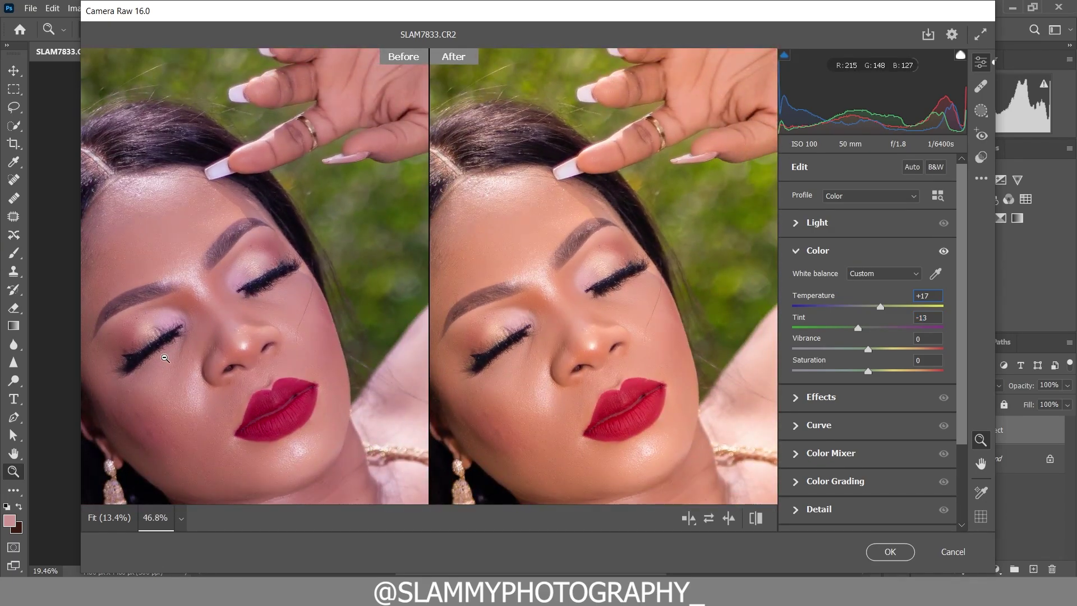
left_click(689, 518)
left_click(689, 518)
left_click(689, 518)
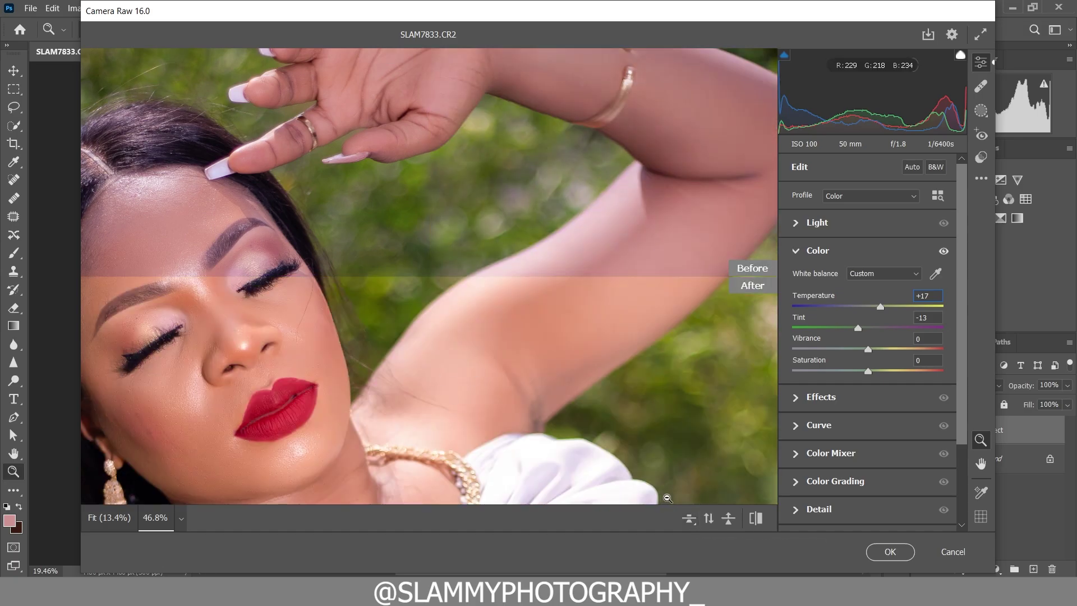
left_click(694, 525)
key("ctrl+0")
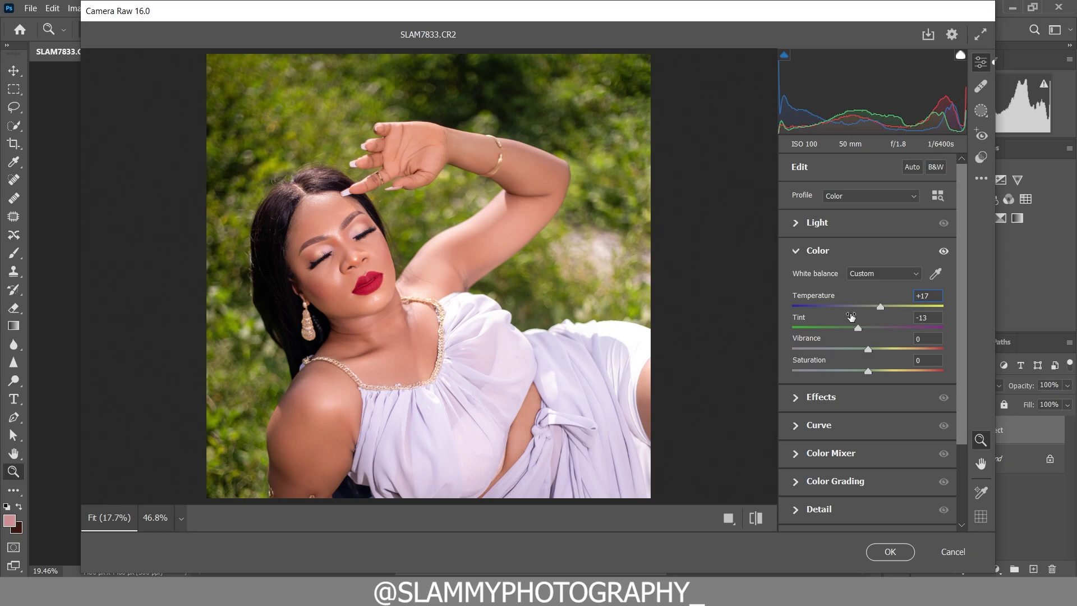
mouse_move(851, 317)
Set Vibrance to +48 with Saturation reset to 0, compare Before/After, and click OK to apply
left_click_drag(808, 342, 834, 354)
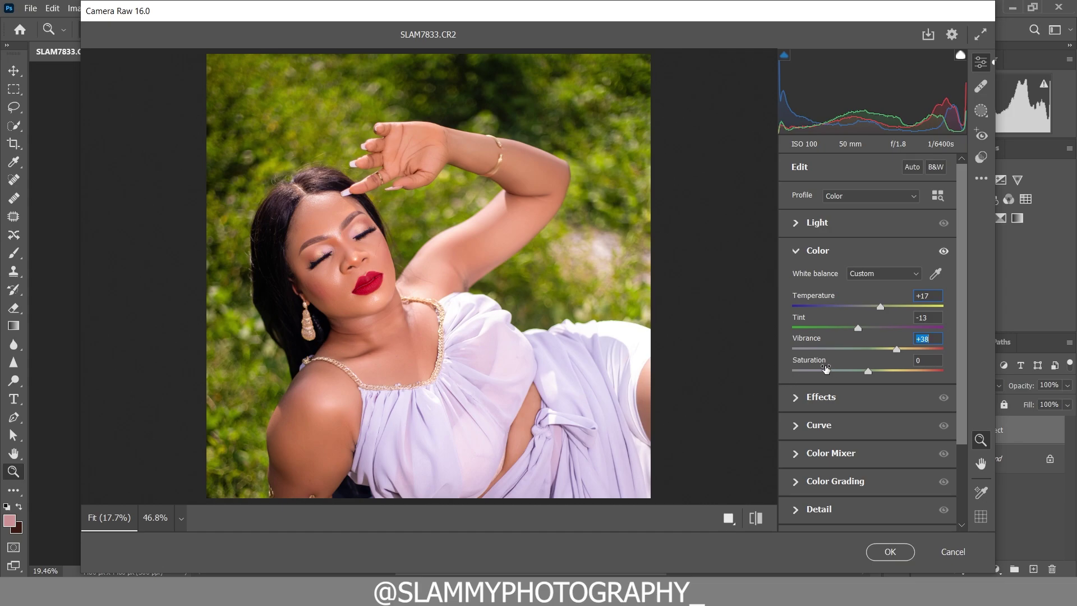
left_click_drag(809, 362, 845, 371)
double_click(907, 371)
left_click_drag(813, 341, 820, 343)
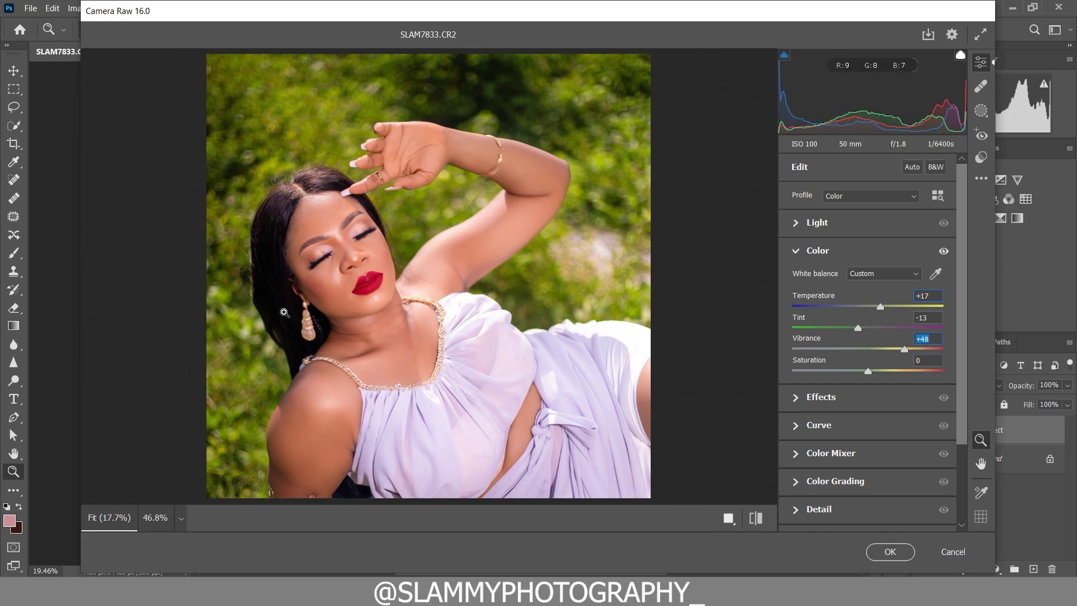
left_click(729, 517)
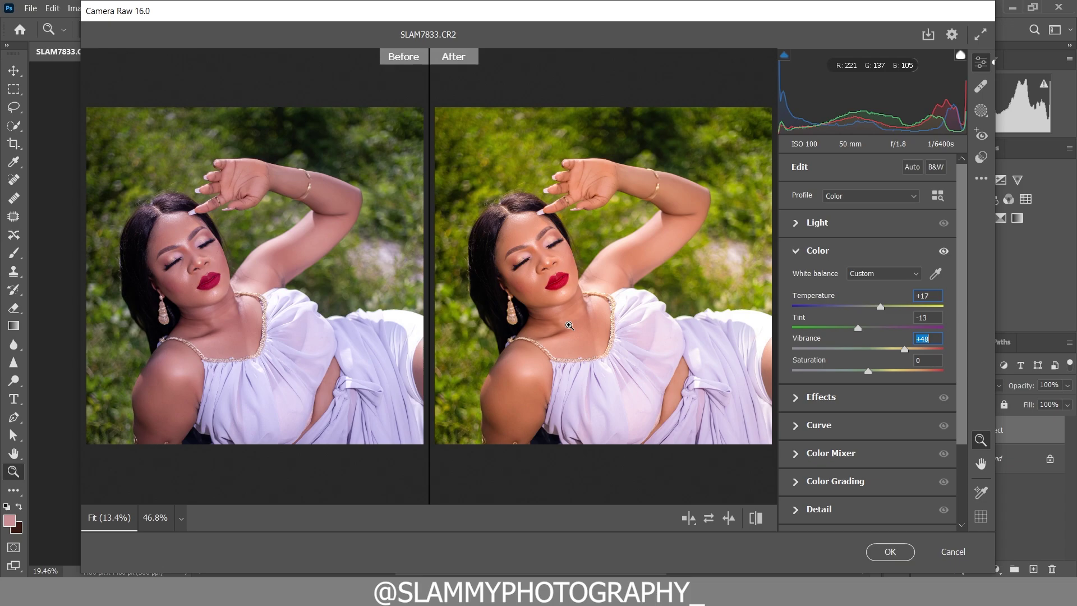
left_click(894, 553)
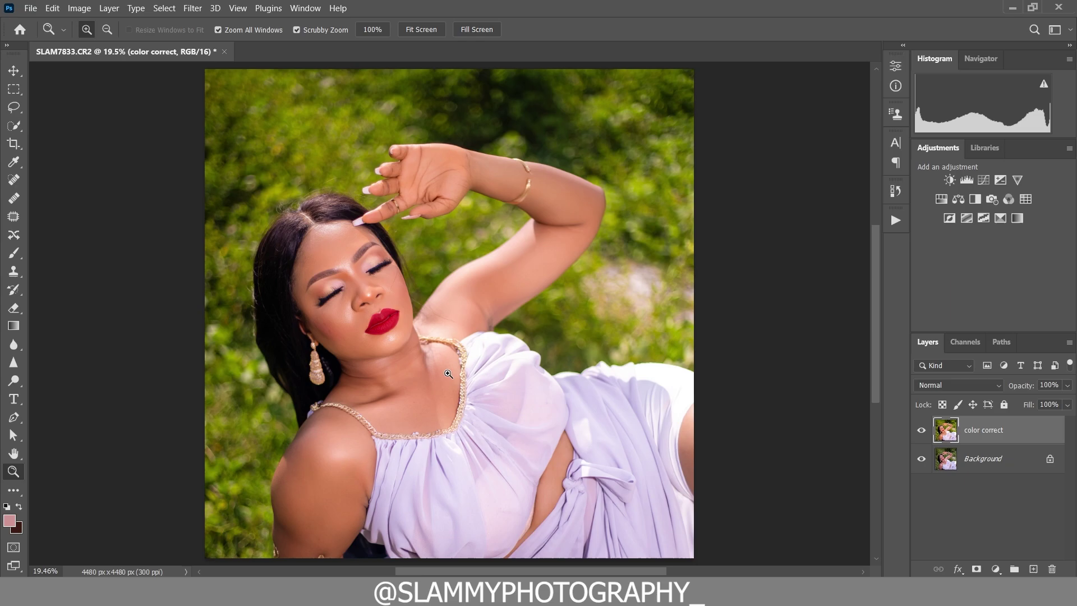
Compare the image with color correct hidden and shown, then add a Color Lookup adjustment layer
left_click(921, 430)
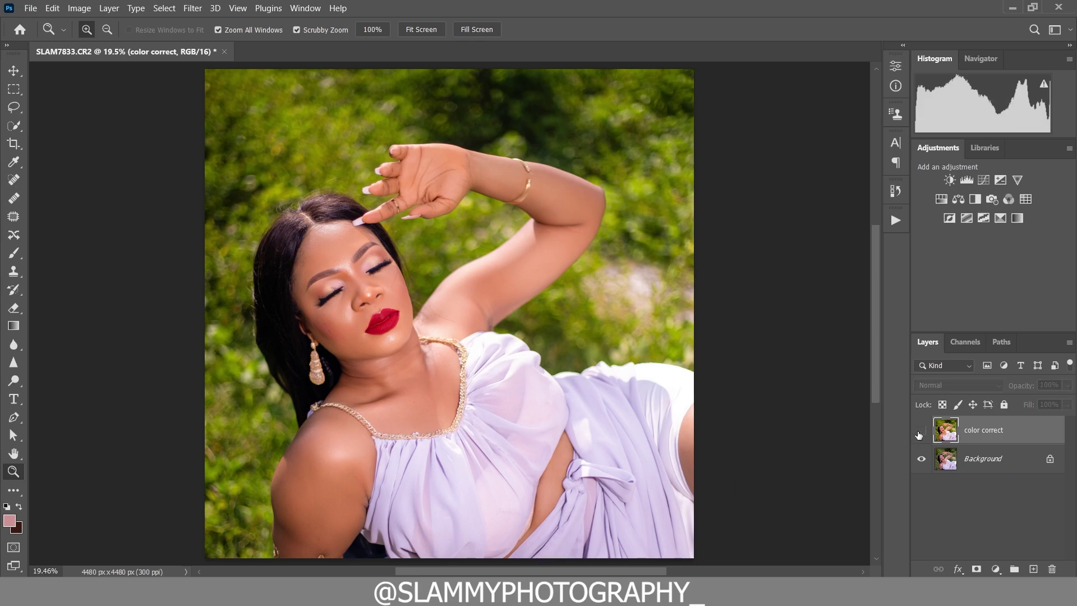
left_click(921, 430)
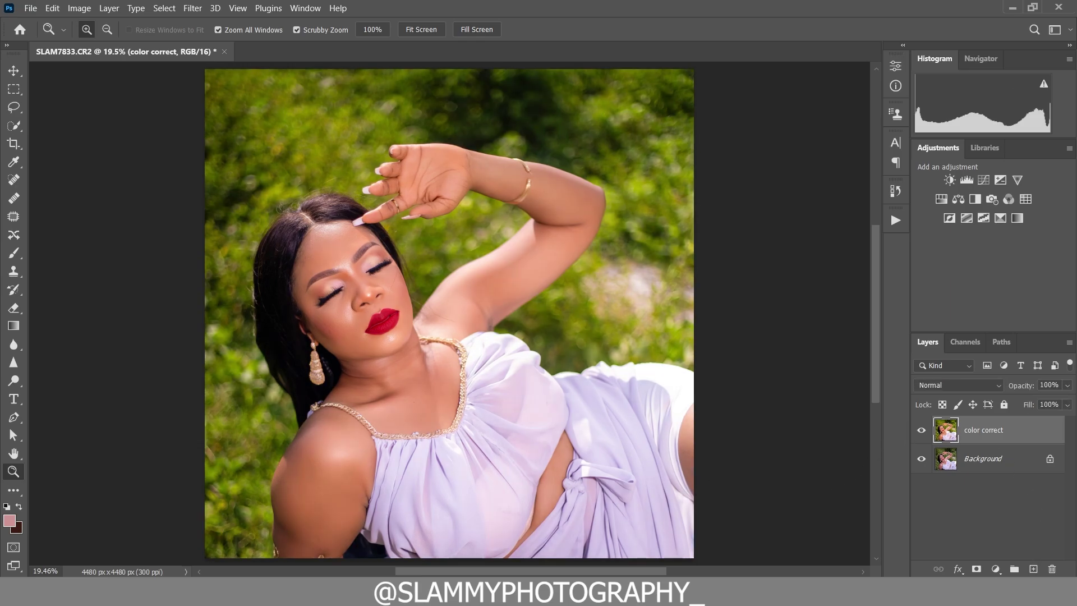
left_click(996, 569)
left_click(987, 494)
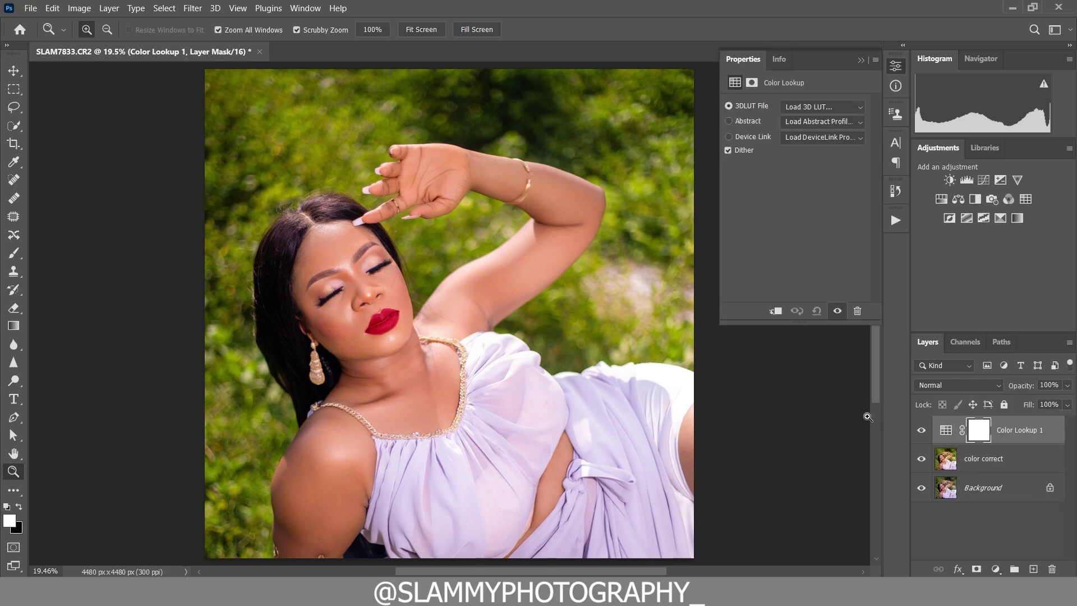
Load For Light Skin 1.CUBE into Color Lookup 1 and lower its opacity to 58%
left_click(805, 108)
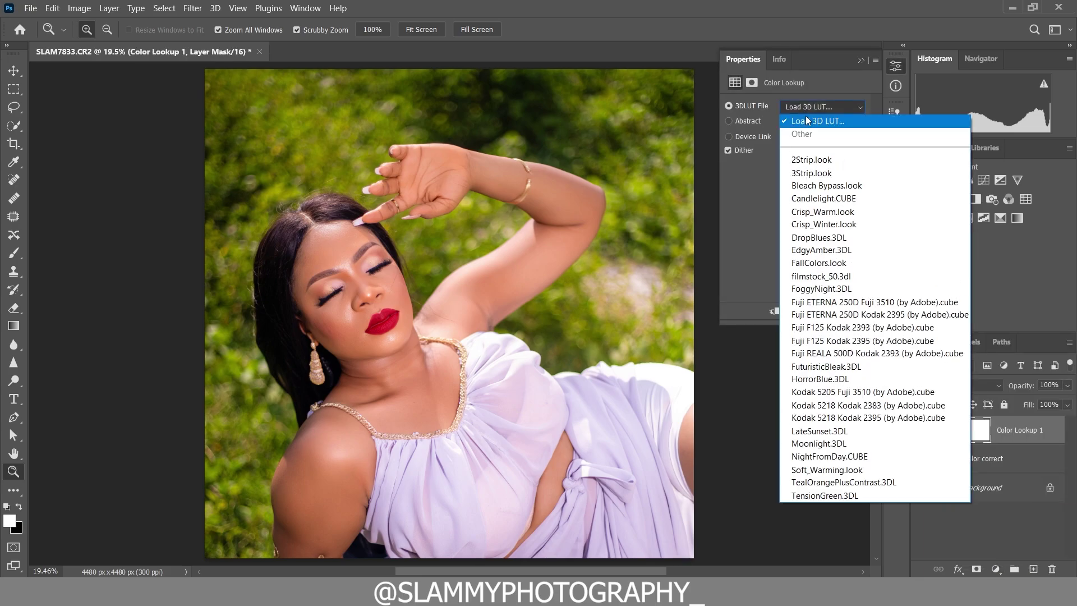
left_click(805, 115)
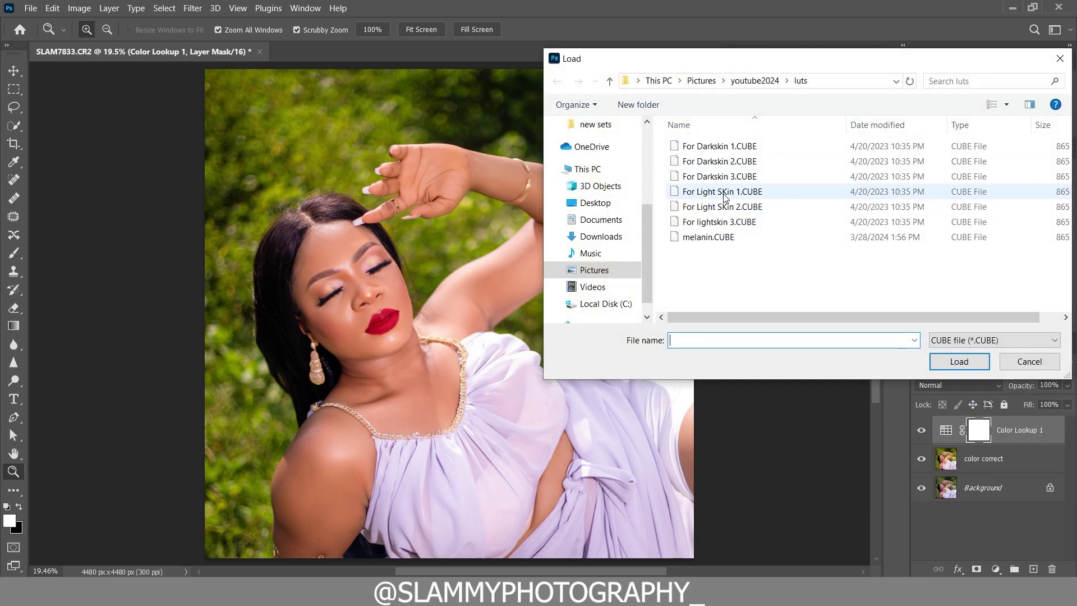
left_click(724, 192)
left_click(958, 362)
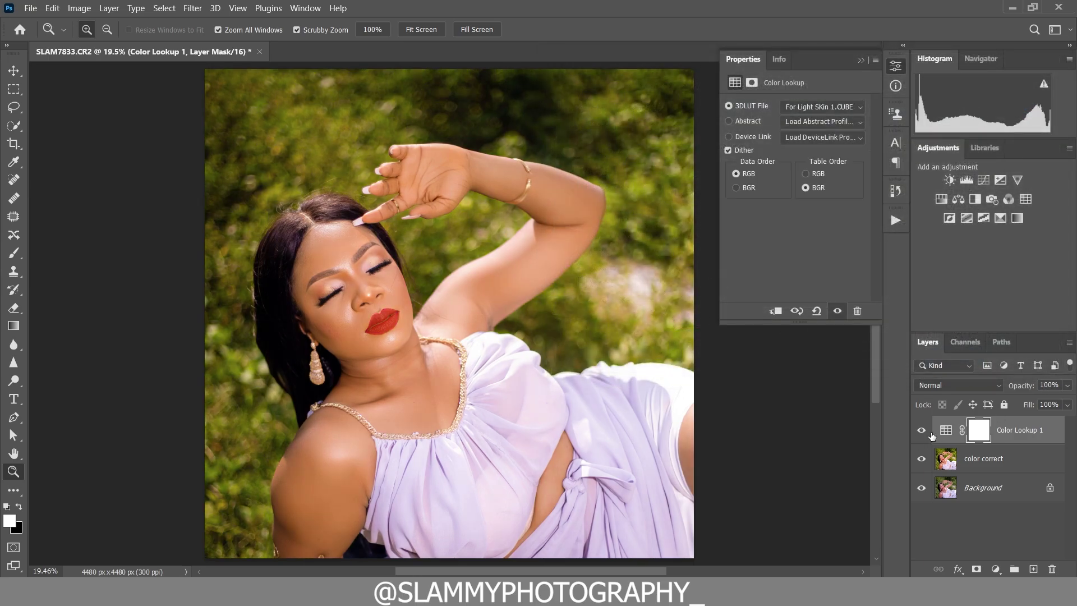
left_click_drag(1024, 387, 1016, 389)
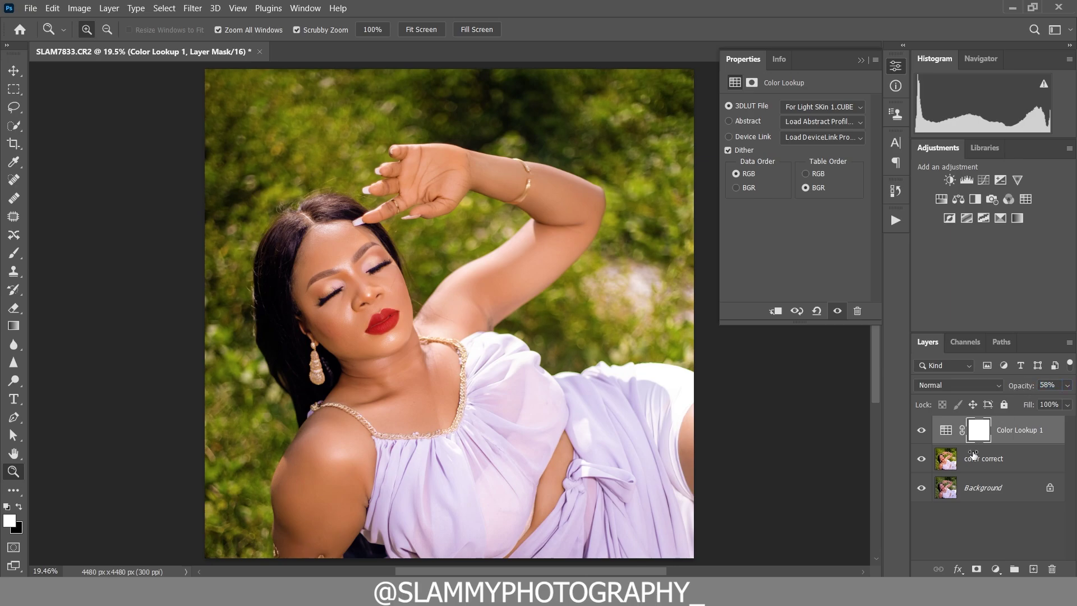
Paint black over the lips on the Color Lookup 1 mask with an enlarged brush
left_click(13, 253)
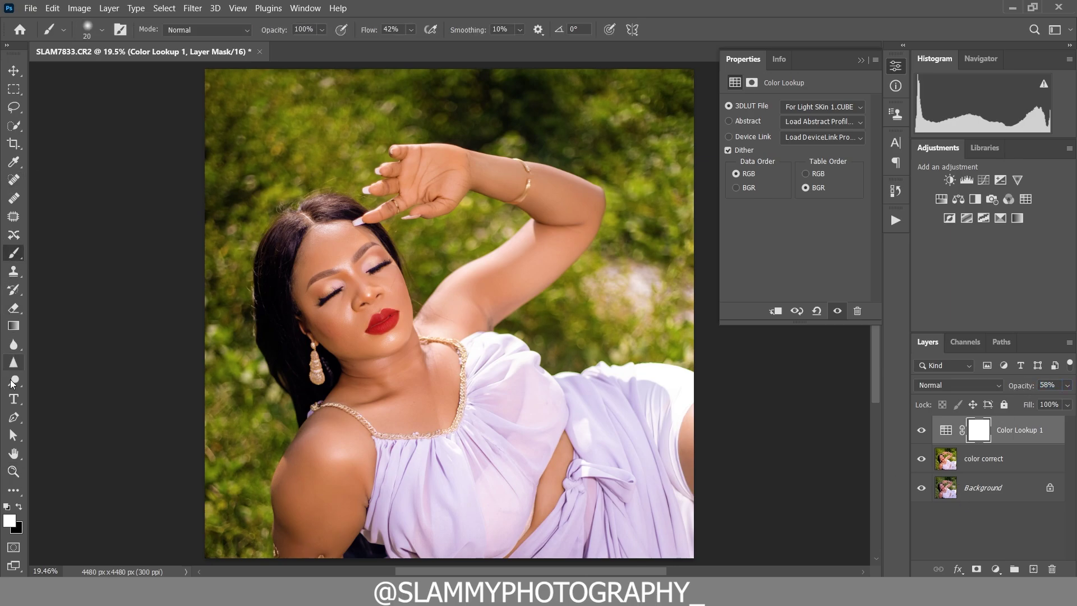
left_click(19, 507)
key("bracketright")
key("bracketright")
key("bracketright")
key("bracketright")
key("bracketright")
key("bracketright")
key("bracketright")
key("bracketright")
key("bracketright")
key("bracketright")
key("bracketright")
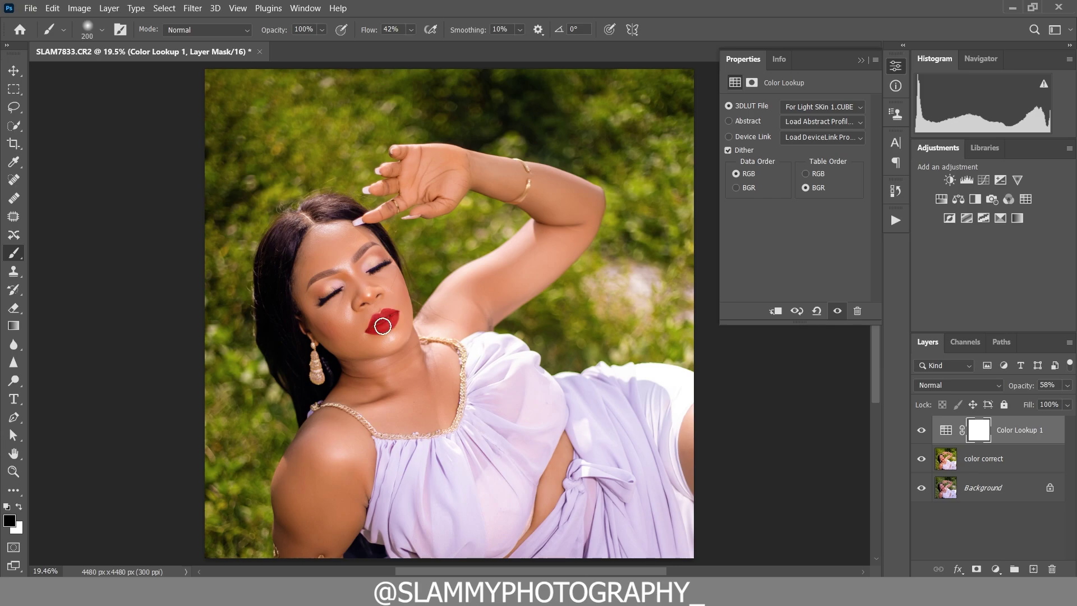
left_click_drag(369, 326, 394, 315)
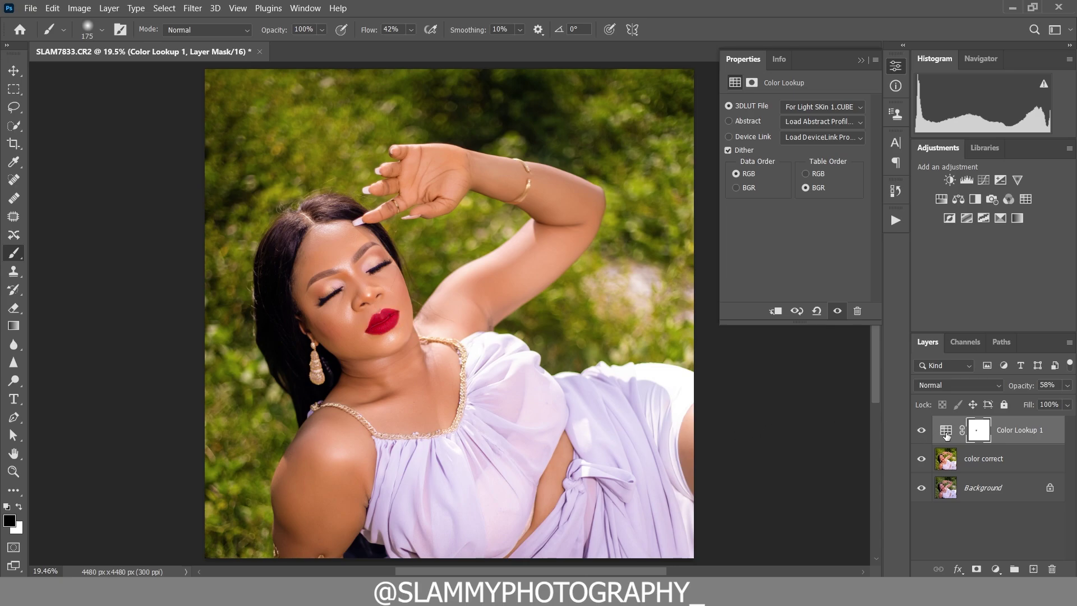
left_click(802, 107)
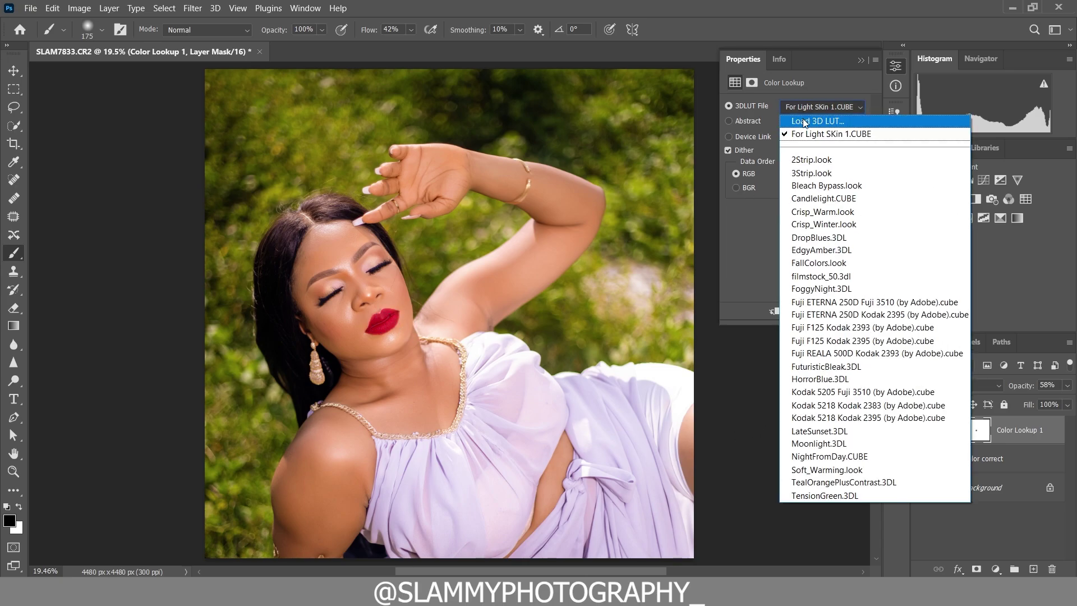
Try the For Light Skin 2.CUBE and For lightskin 3.CUBE LUTs on Color Lookup 1
left_click(802, 122)
left_click(726, 206)
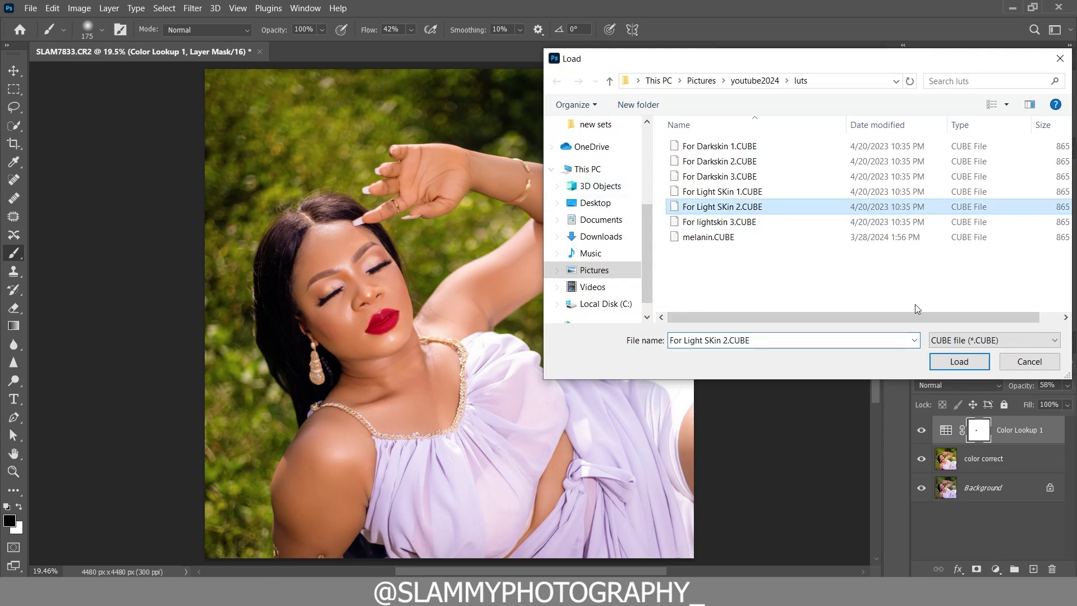
left_click(955, 363)
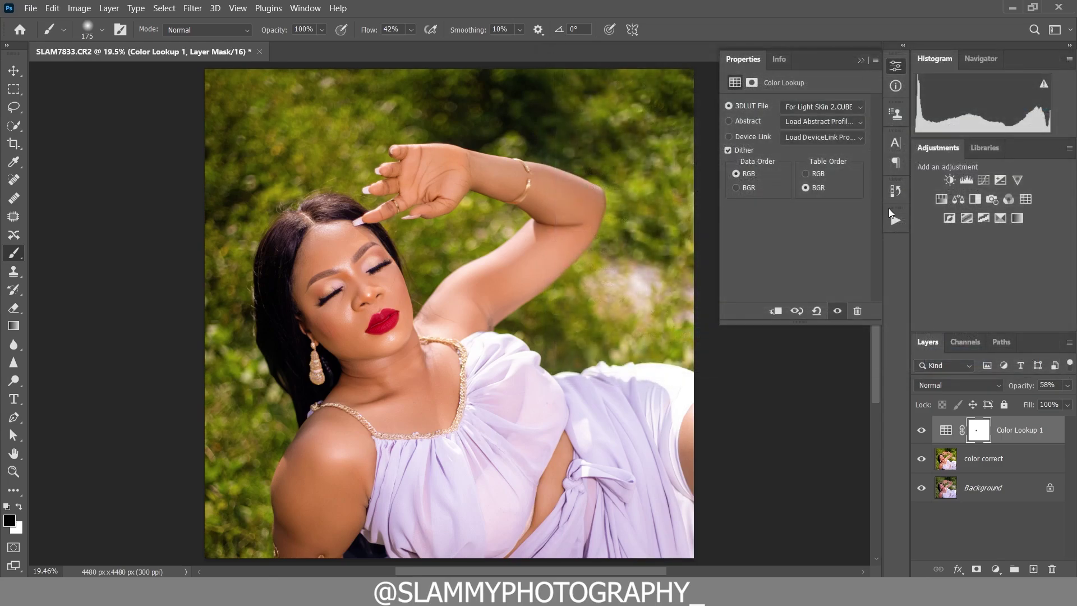
left_click(822, 107)
left_click(816, 116)
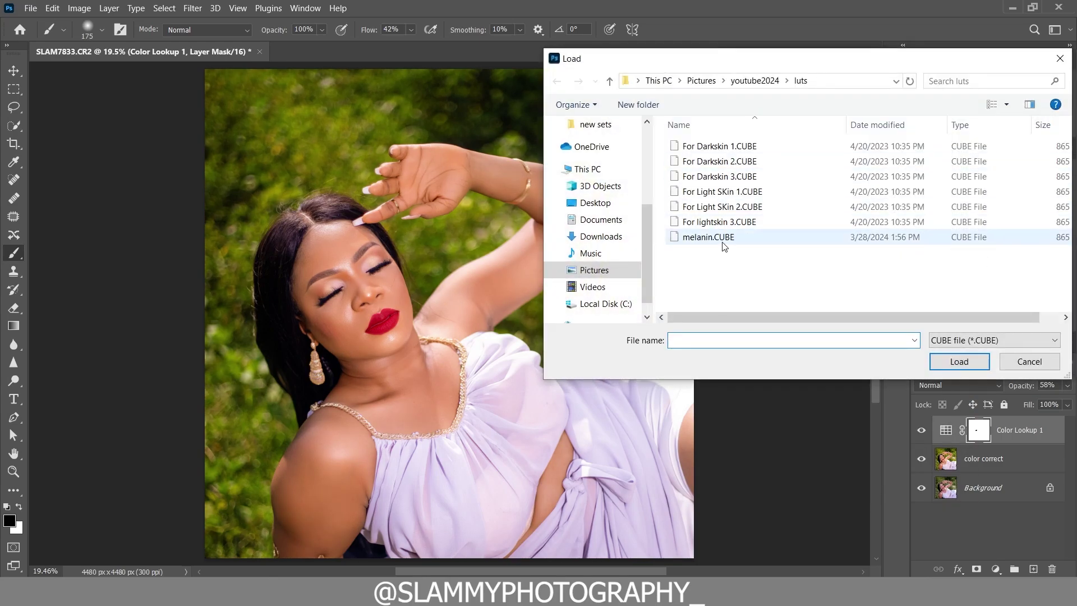
left_click(720, 221)
left_click(960, 361)
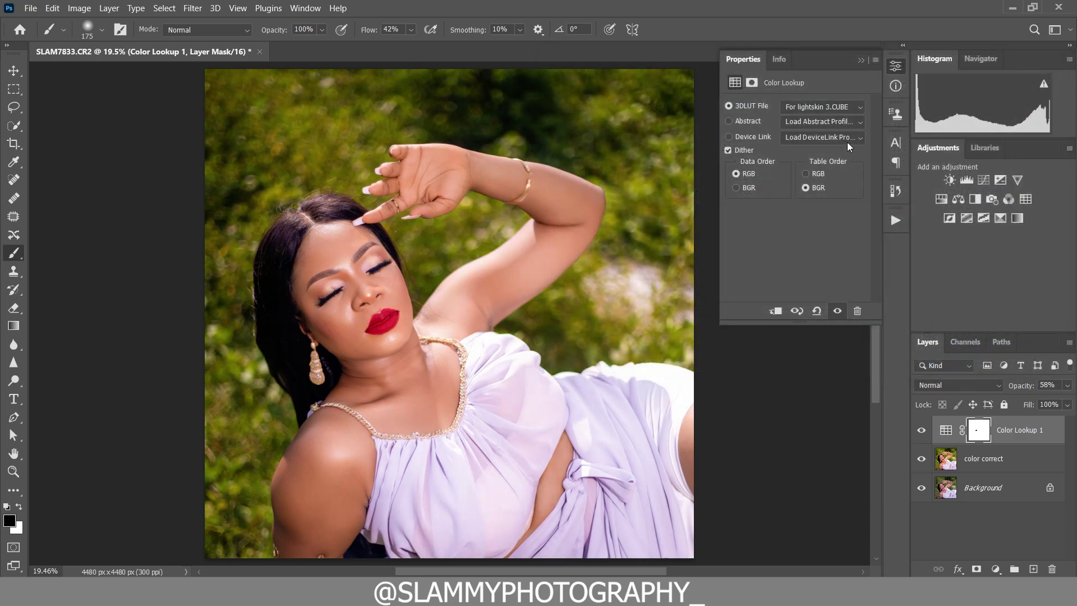
Try For Darkskin 1.CUBE, then settle on the For Darkskin 2.CUBE LUT
left_click(822, 108)
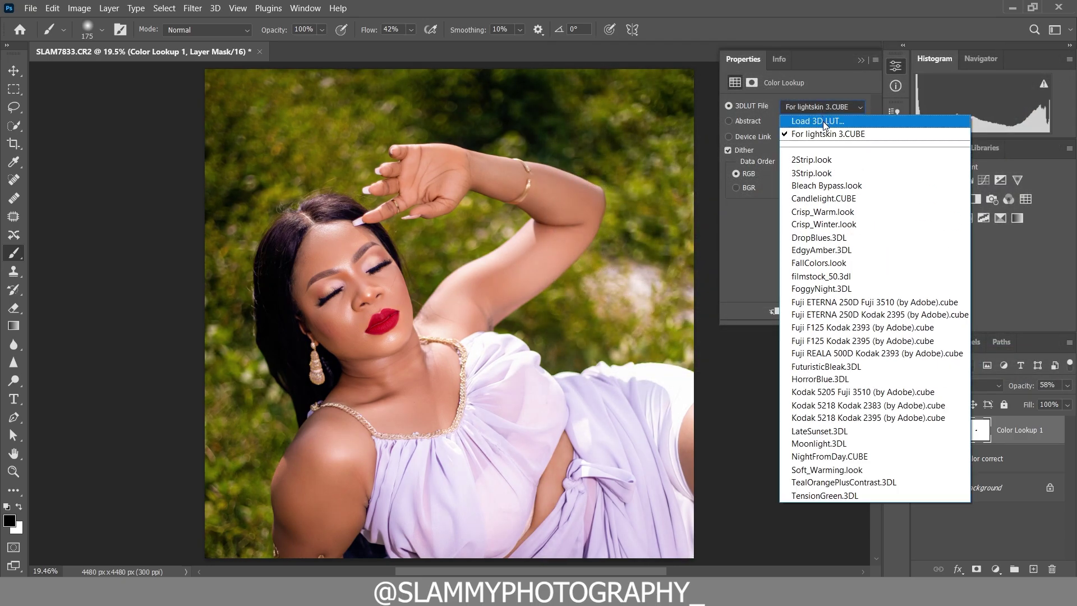
left_click(823, 122)
left_click(763, 147)
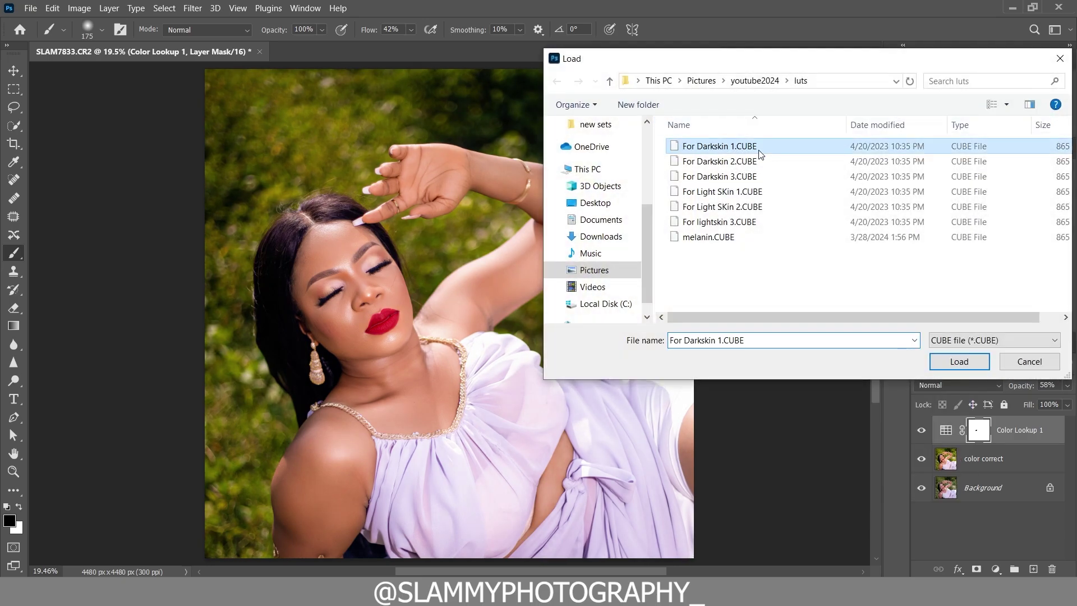
left_click(957, 362)
left_click(816, 108)
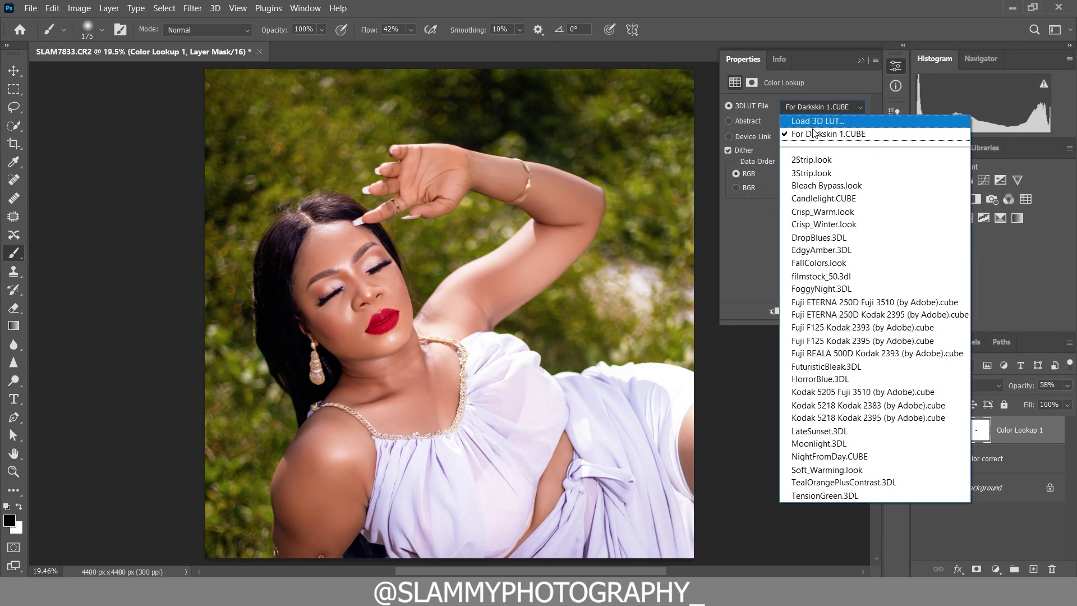
left_click(812, 120)
left_click(746, 162)
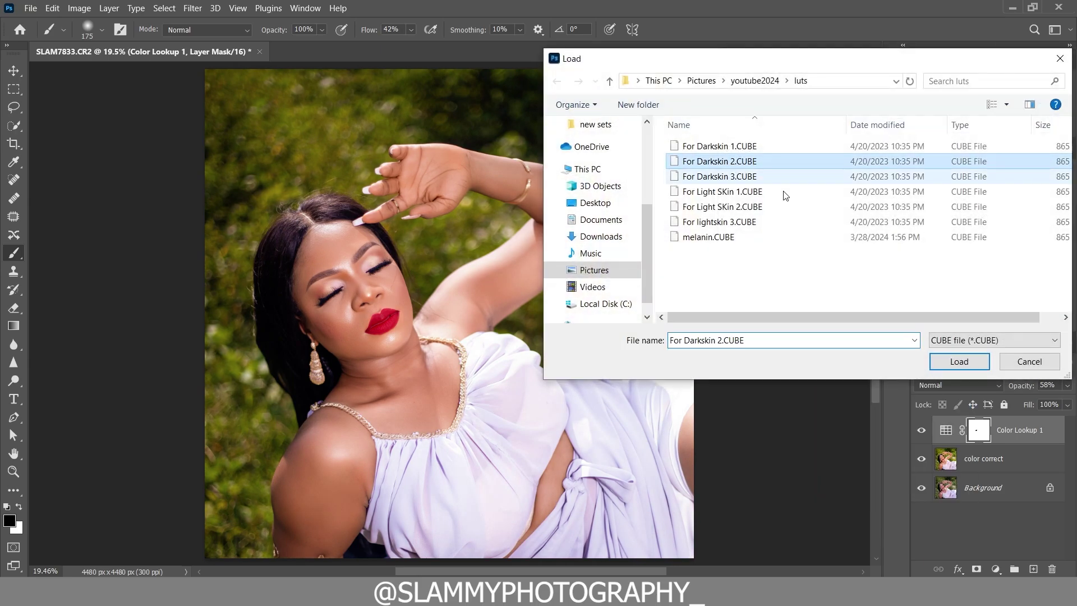
left_click(953, 362)
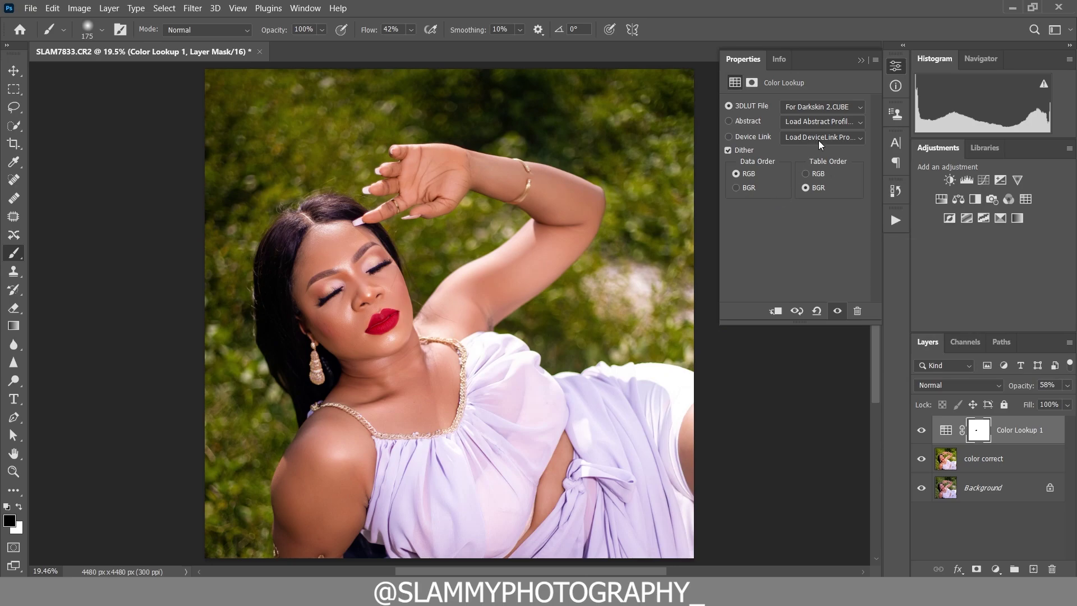
Toggle the Color Lookup 1 layer off and on to compare before and after
left_click(922, 431)
left_click(922, 431)
left_click(922, 431)
left_click(922, 432)
key("z")
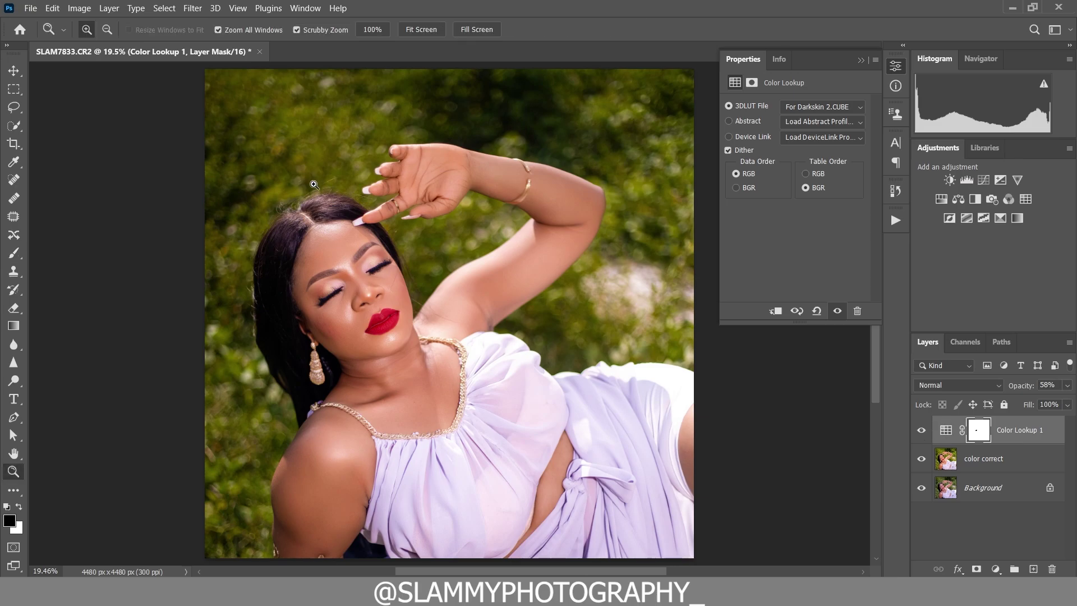
left_click_drag(317, 185, 329, 210)
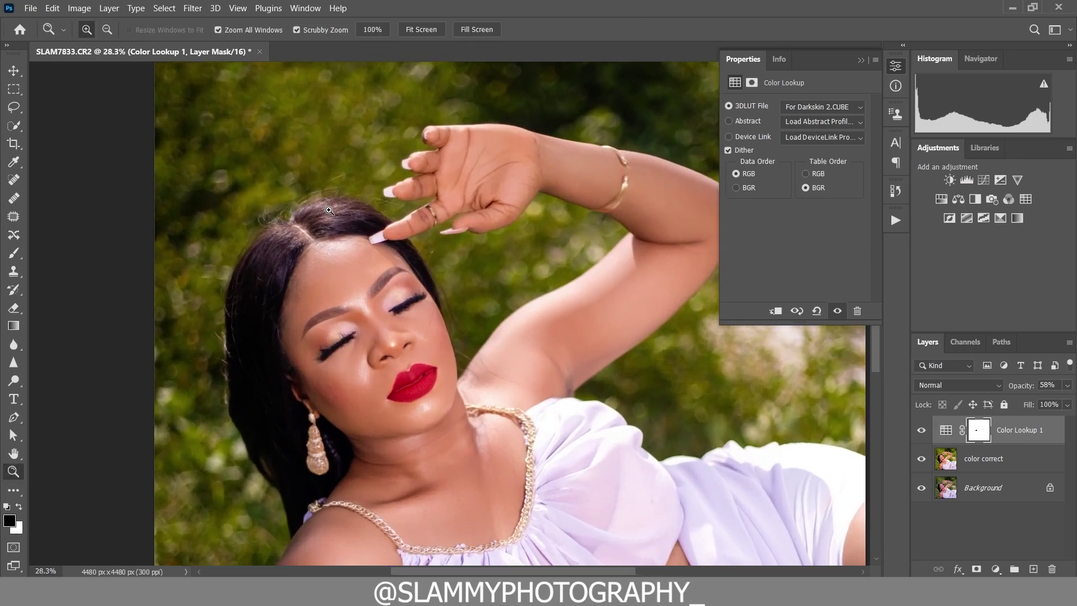
left_click(238, 8)
left_click(256, 132)
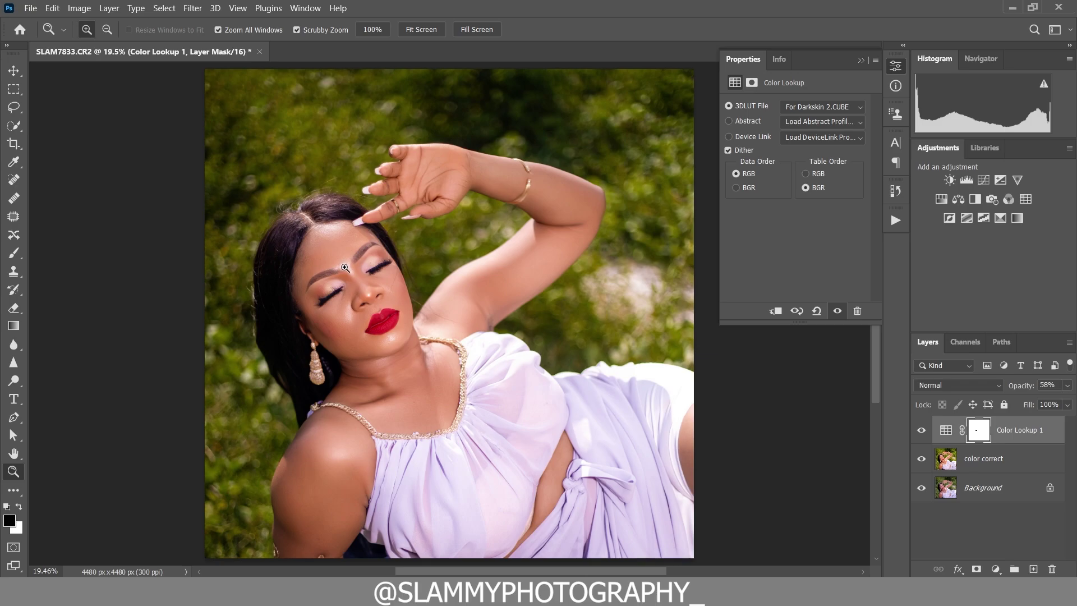
left_click_drag(346, 235, 340, 361)
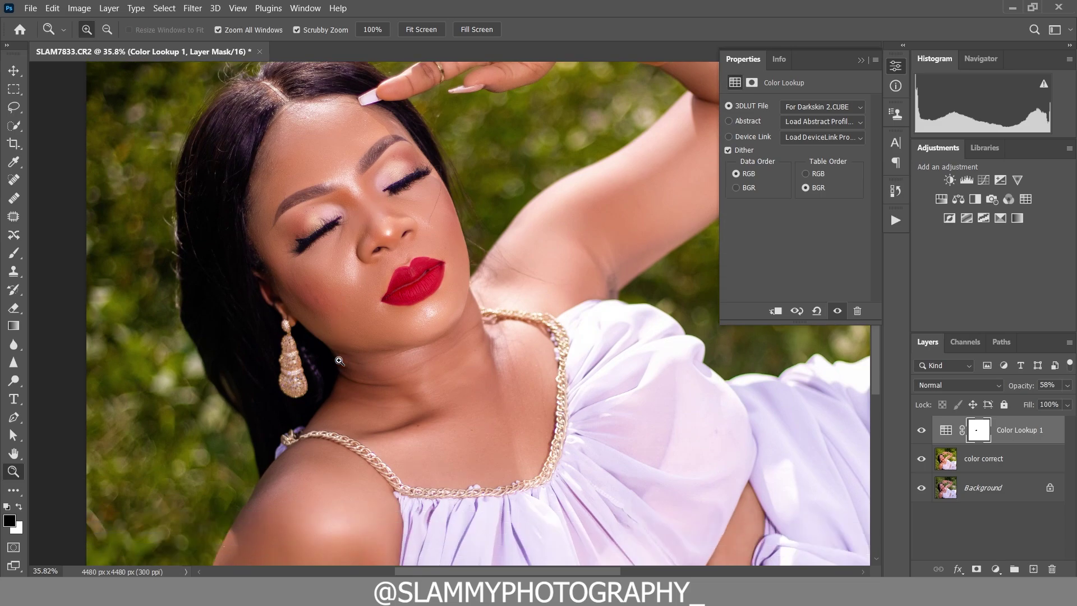
scroll(339, 361, "down", 5)
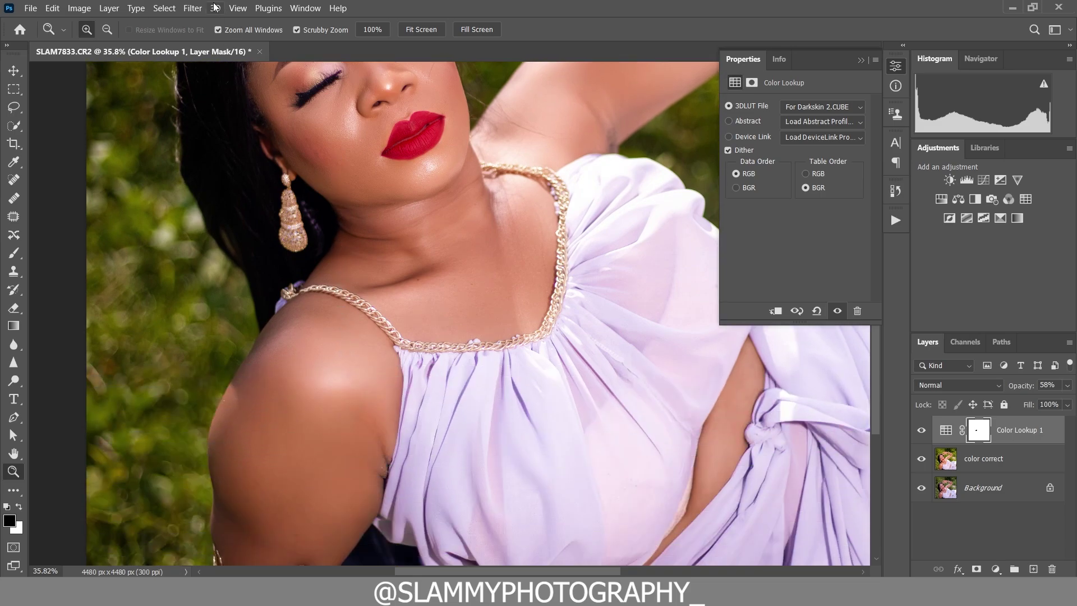
left_click(238, 8)
left_click(308, 128)
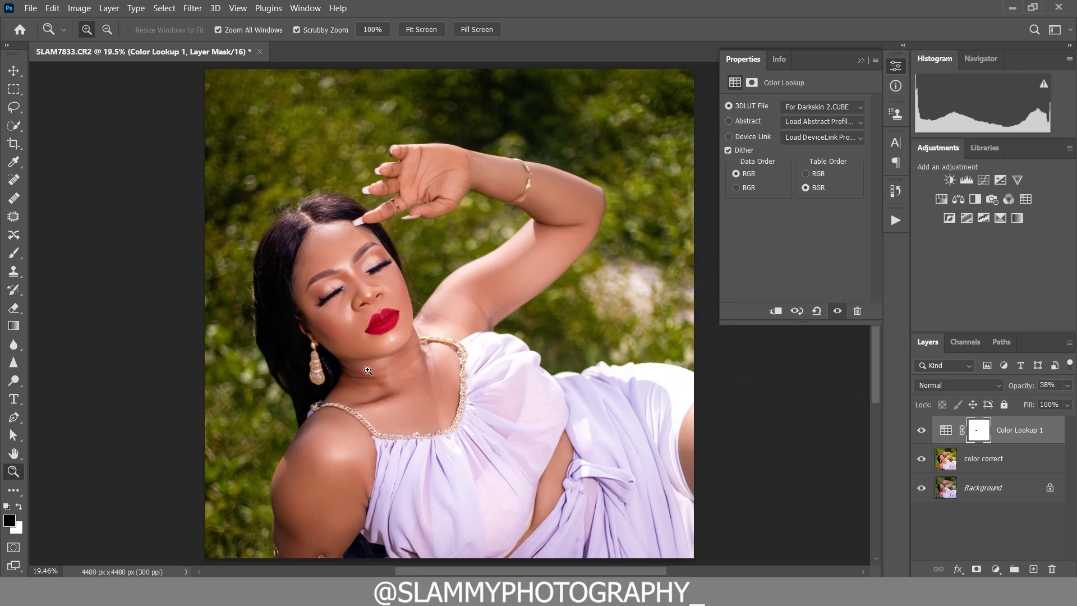
left_click(360, 307)
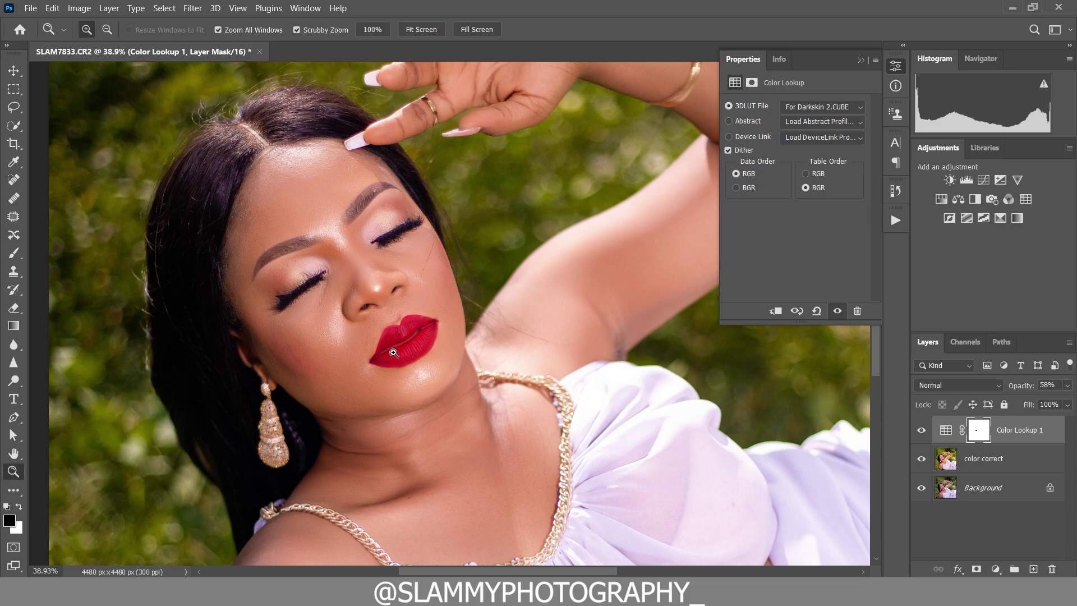
left_click(237, 8)
left_click(269, 129)
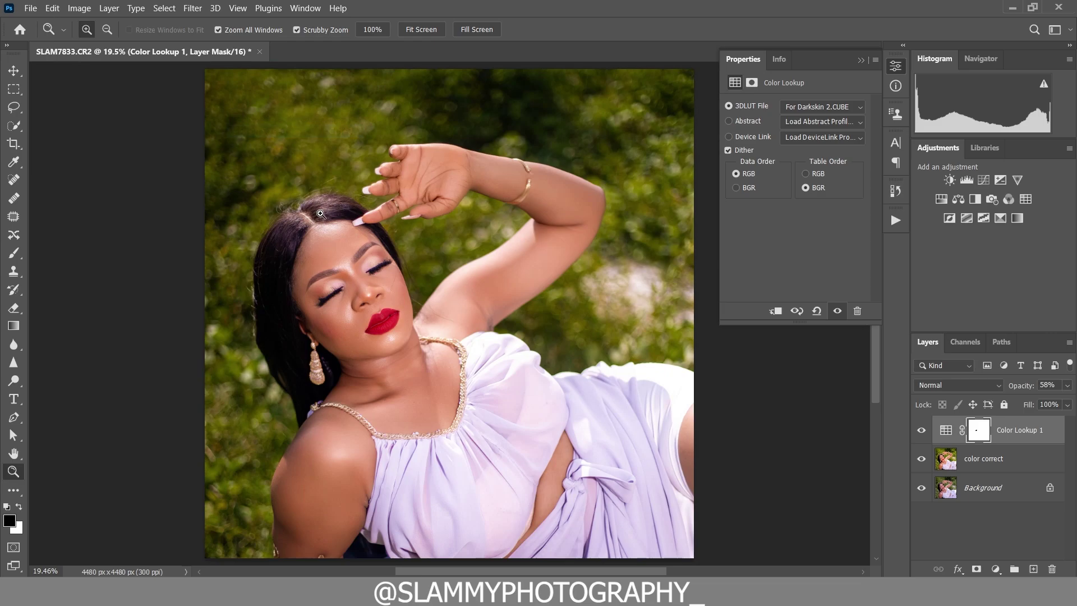